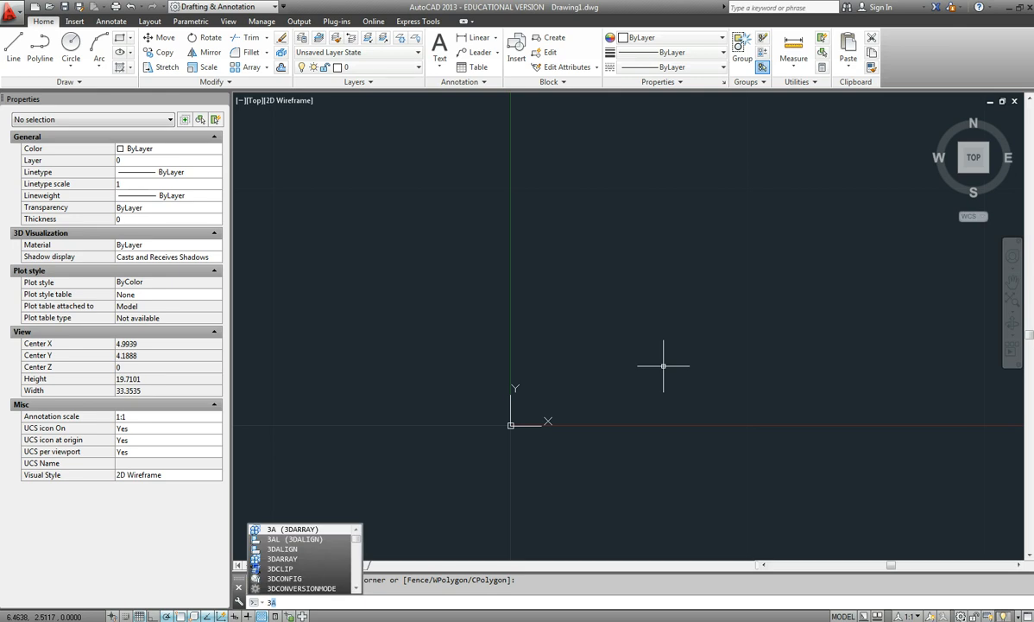
# Draw two connected lines starting at 3,3, one to the relative point @4,.25 and one 3 units straight up.
pyautogui.write(',')
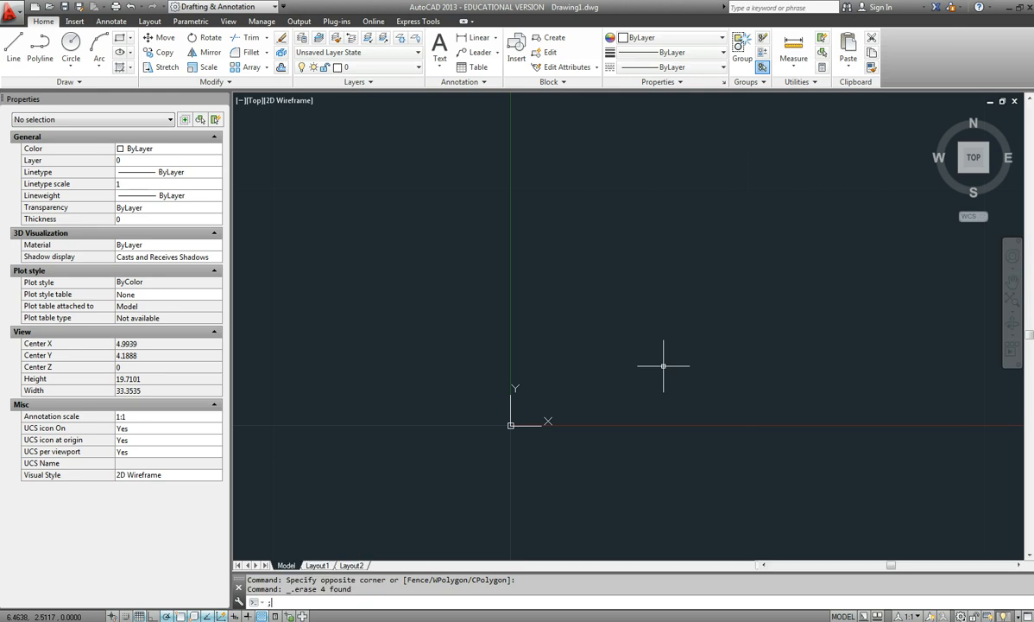
pyautogui.press('Return')
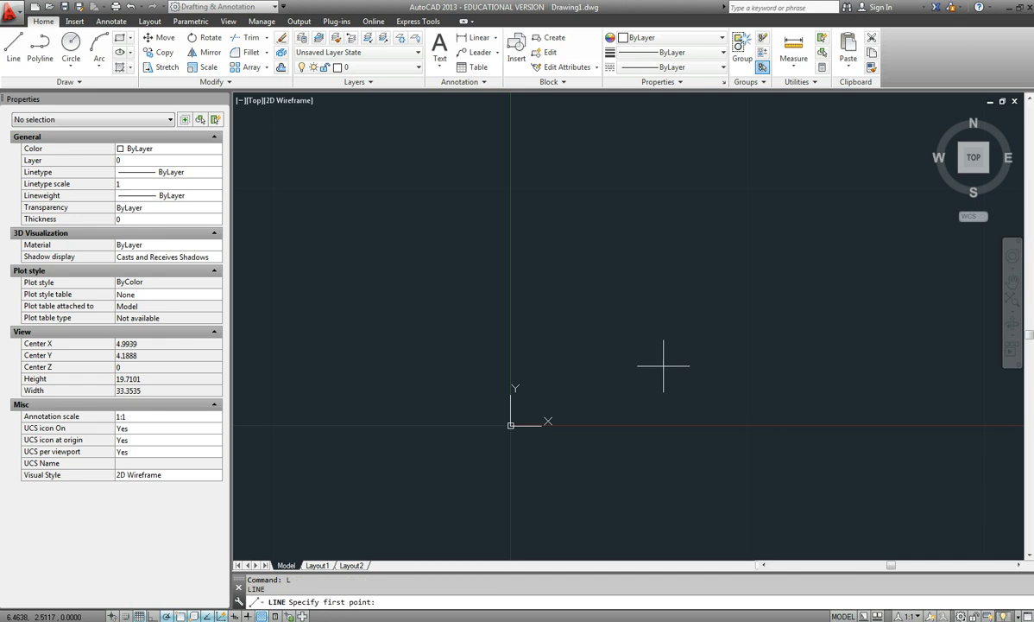
pyautogui.write('3,3')
pyautogui.press('Return')
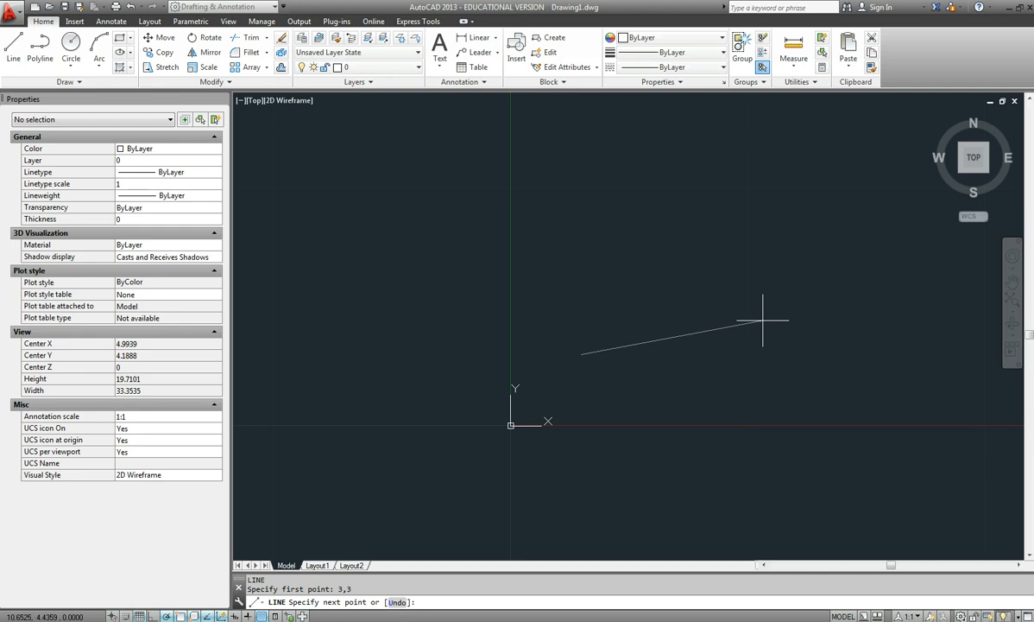
pyautogui.write('@4,.25')
pyautogui.press('Return')
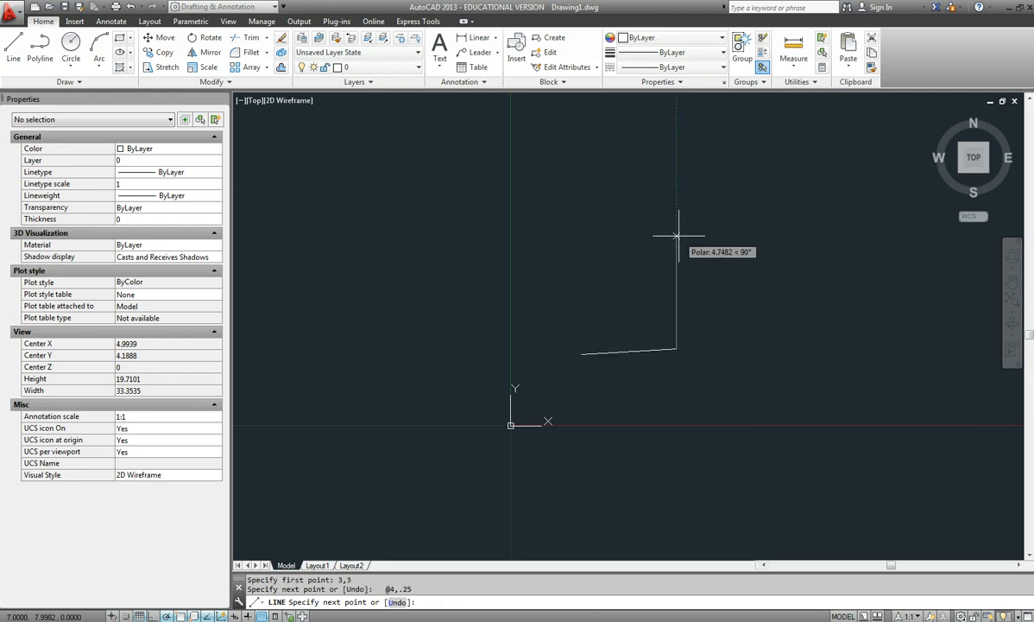
pyautogui.press('Return')
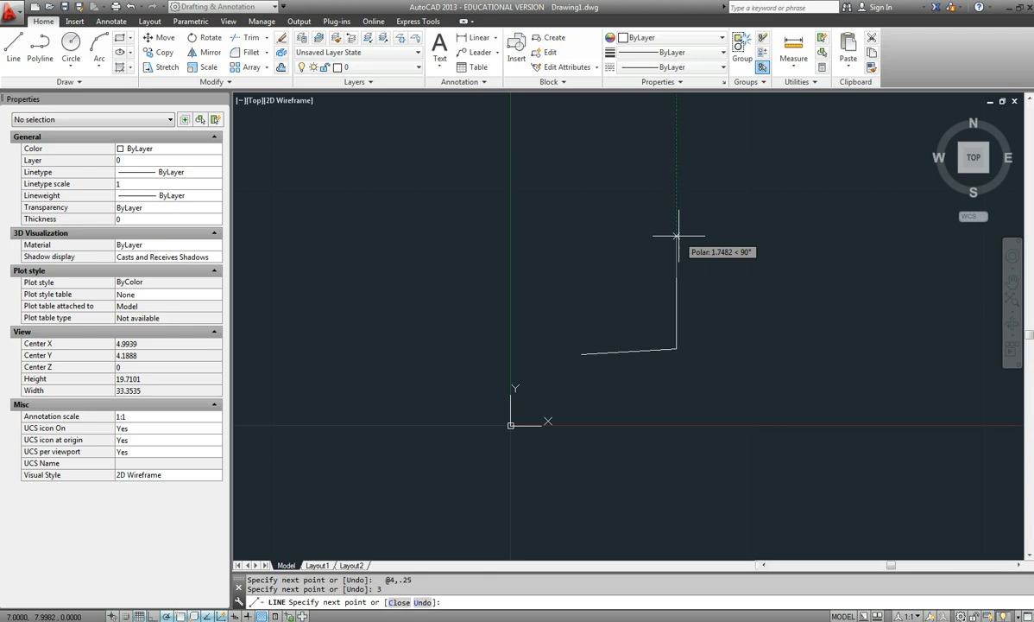
pyautogui.press('Return')
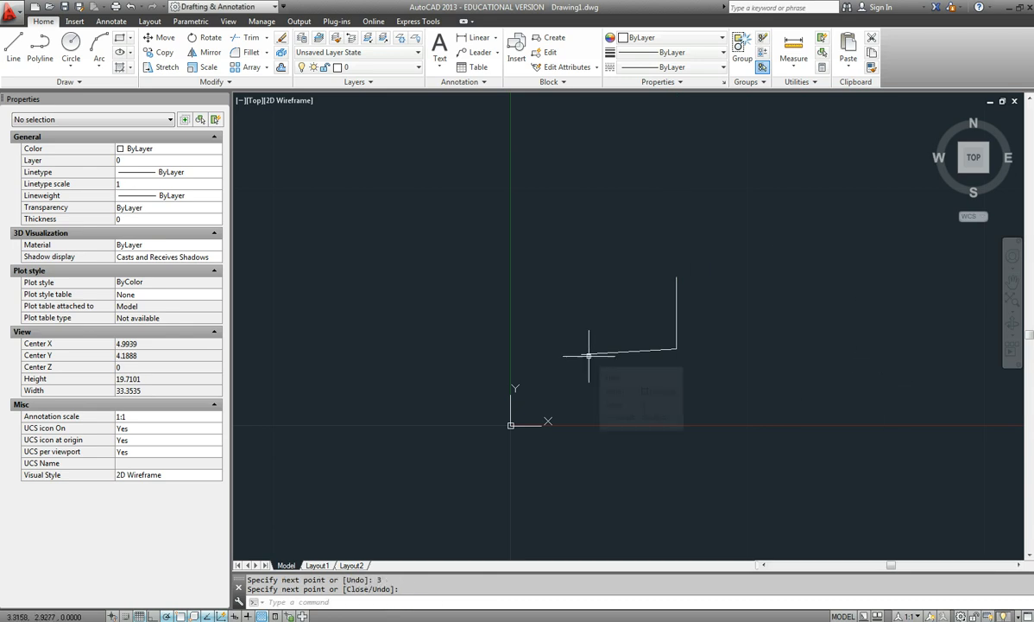
pyautogui.press('Return')
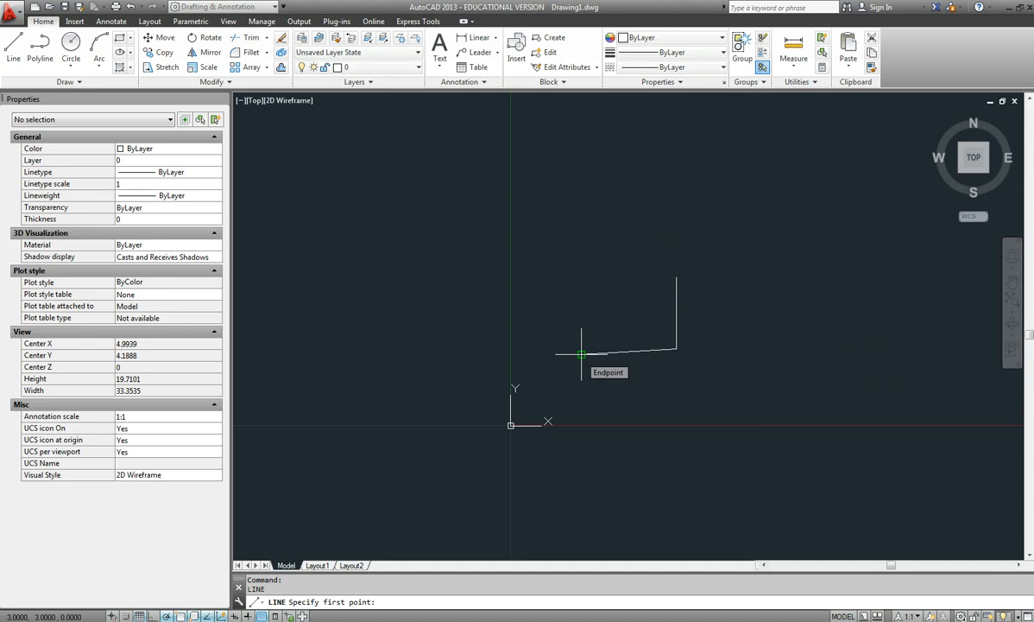
pyautogui.click(581, 353)
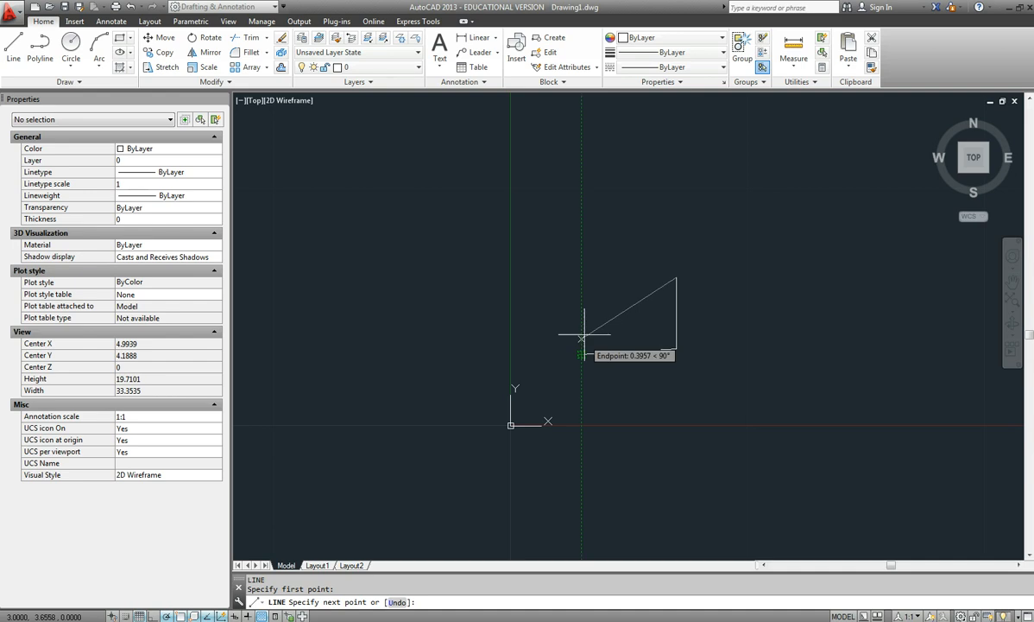
pyautogui.press('Return')
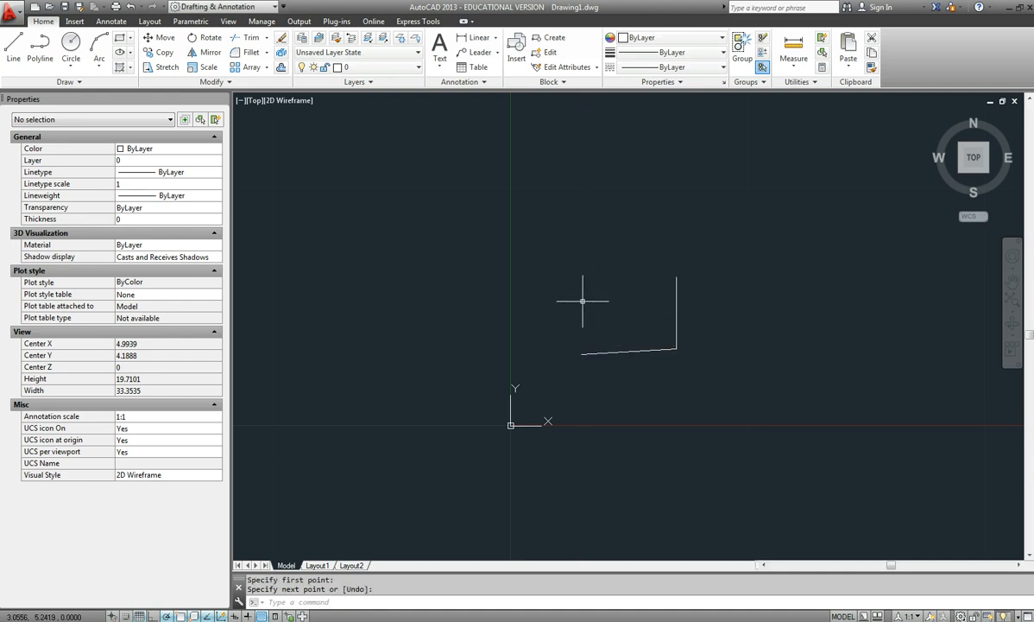
# Draw a line 2.75 units straight up from the start point 3,3 and connect it to the upper end of the 3-unit vertical line.
pyautogui.press('Return')
pyautogui.click(581, 352)
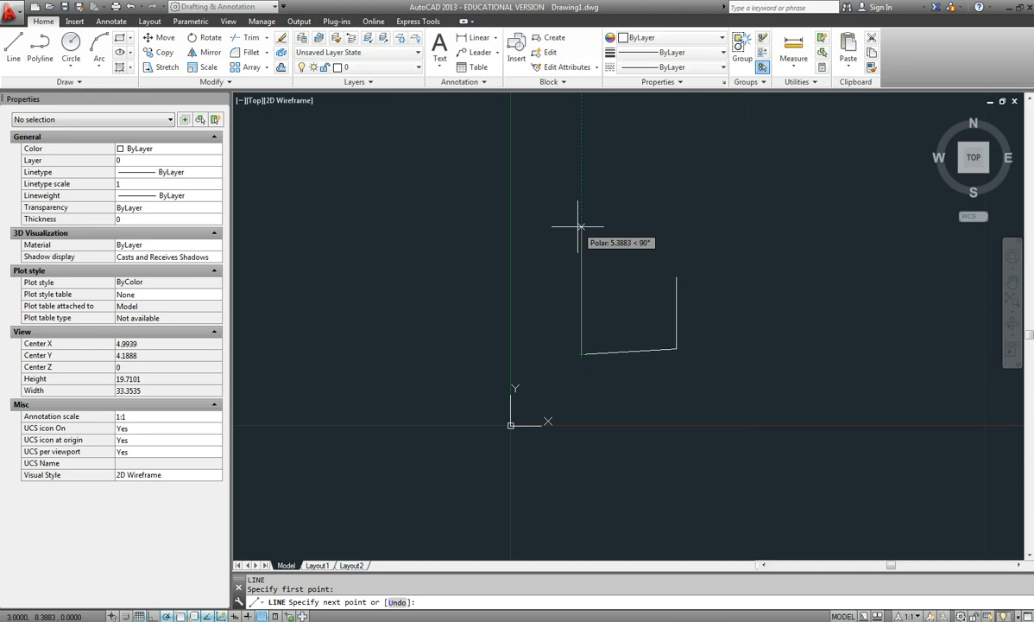
pyautogui.write('2.75')
pyautogui.press('Return')
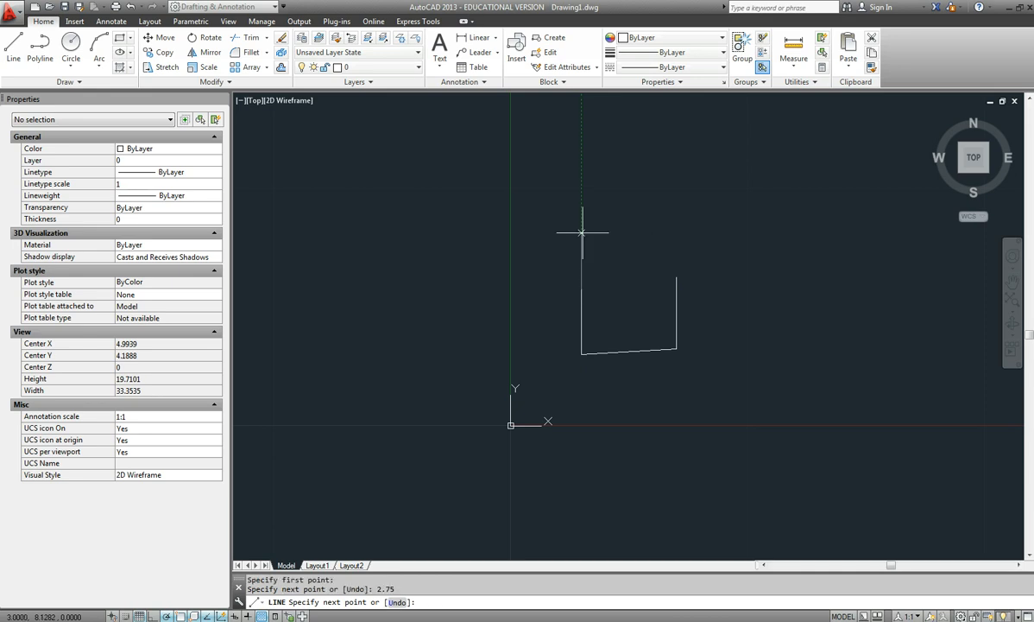
pyautogui.click(676, 277)
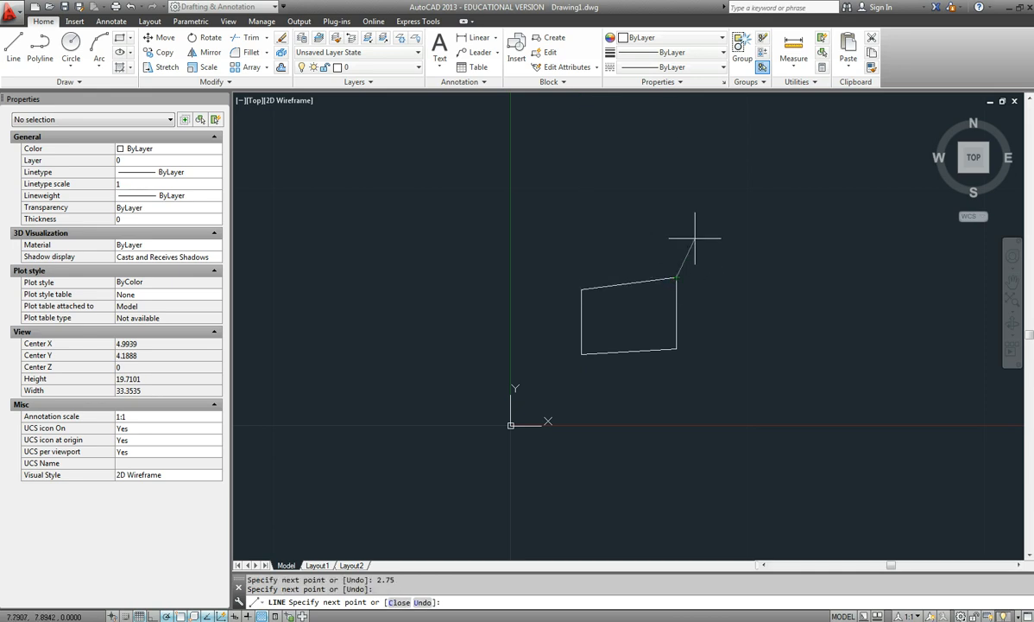
pyautogui.press('Return')
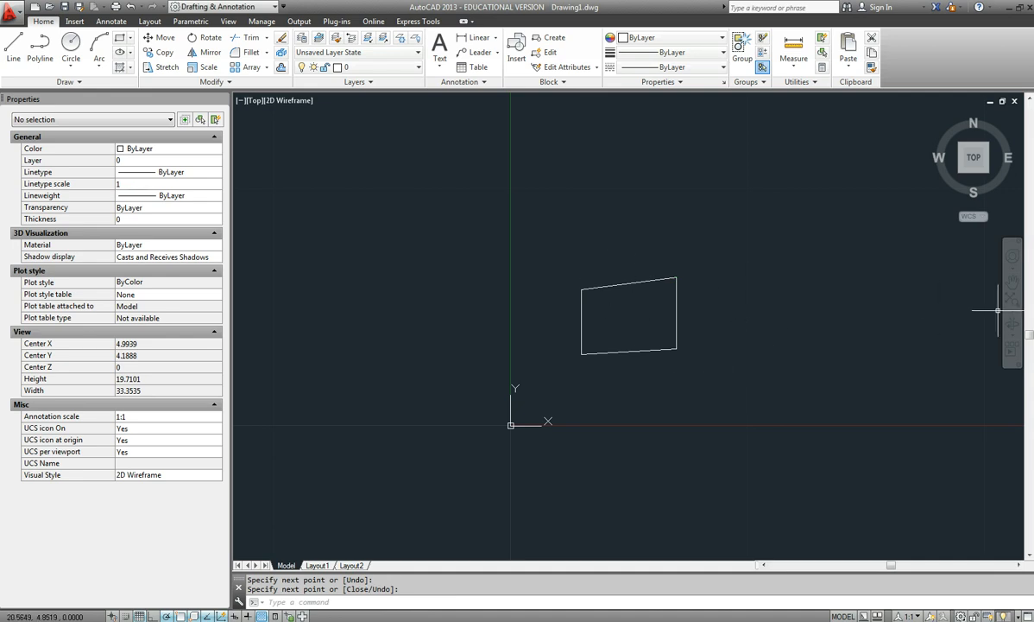
# Check the Object Snap drawing in the Acrobat PDF and draw a circle of diameter 1.5 centred on the outline's lower-left corner.
pyautogui.hotkey('alt', 'Tab')
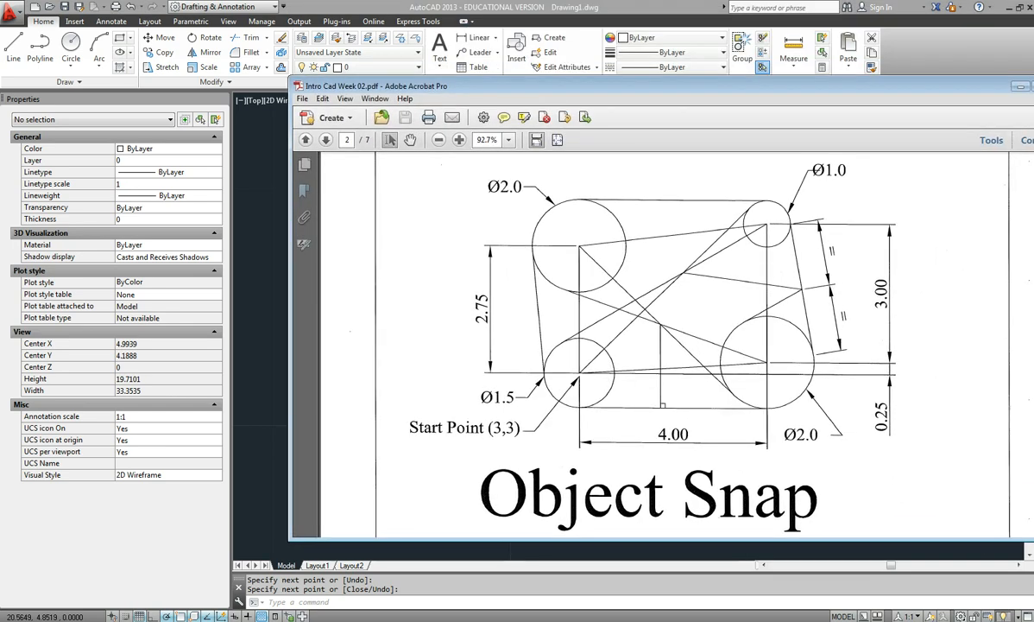
pyautogui.hotkey('alt', 'Tab')
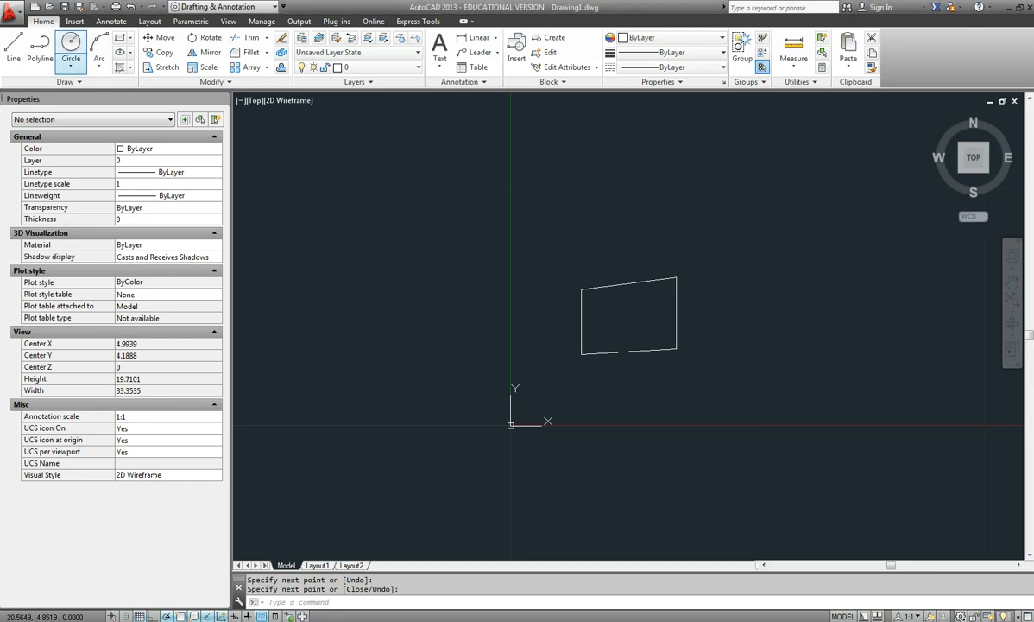
pyautogui.click(71, 66)
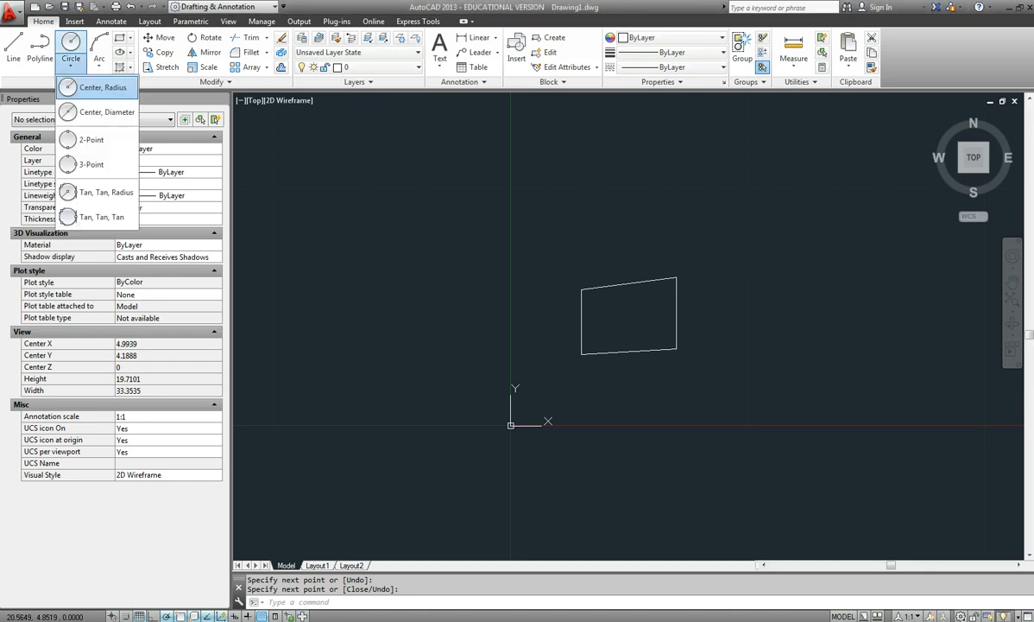
pyautogui.click(86, 112)
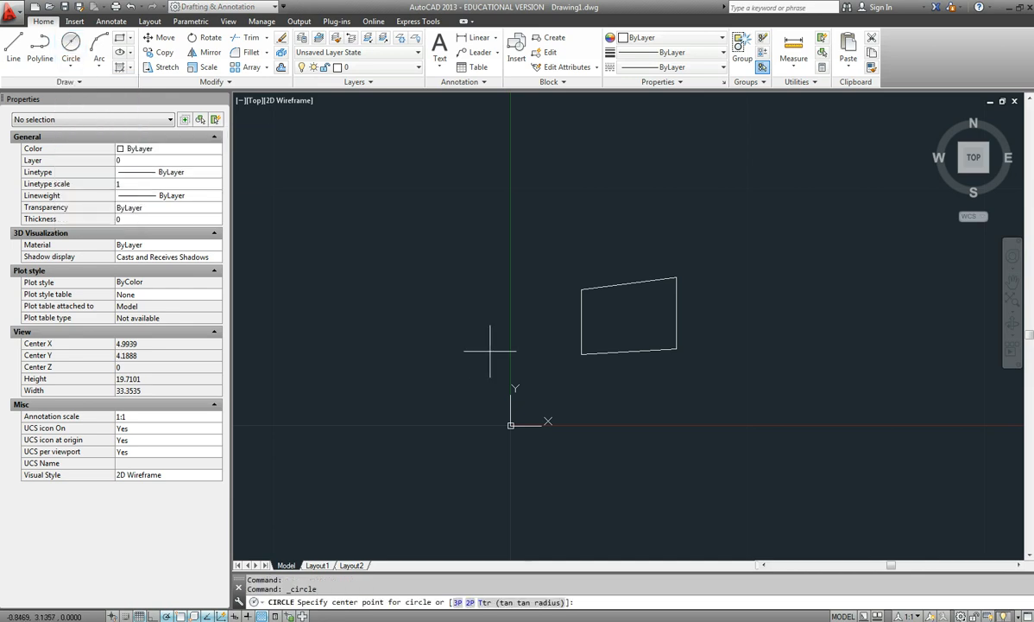
pyautogui.click(582, 353)
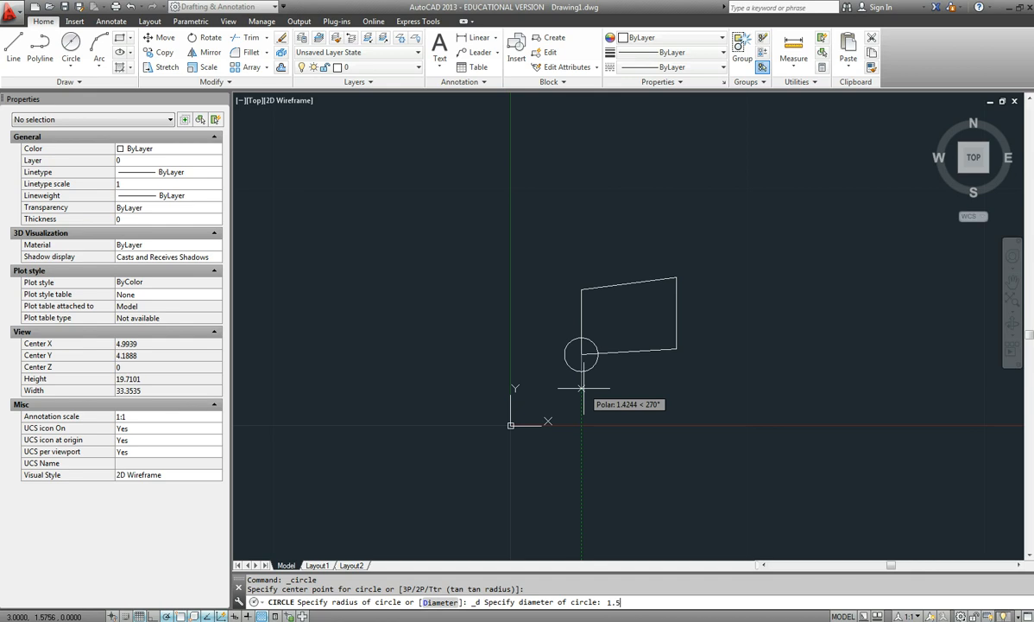
pyautogui.press('Return')
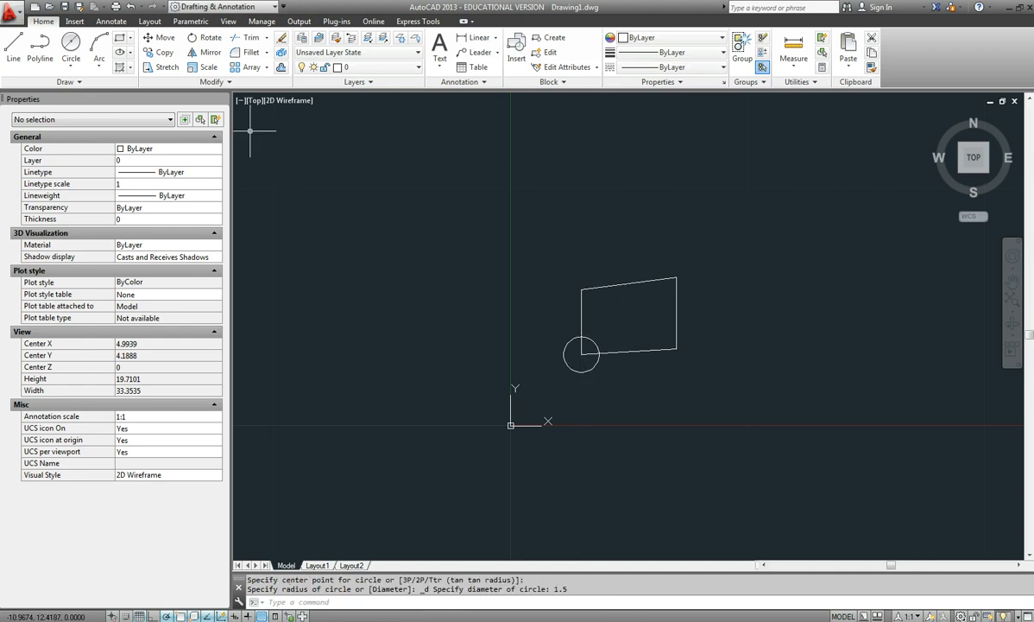
# Draw a circle of diameter 2 centred on the outline's upper-left corner.
pyautogui.click(71, 66)
pyautogui.click(102, 111)
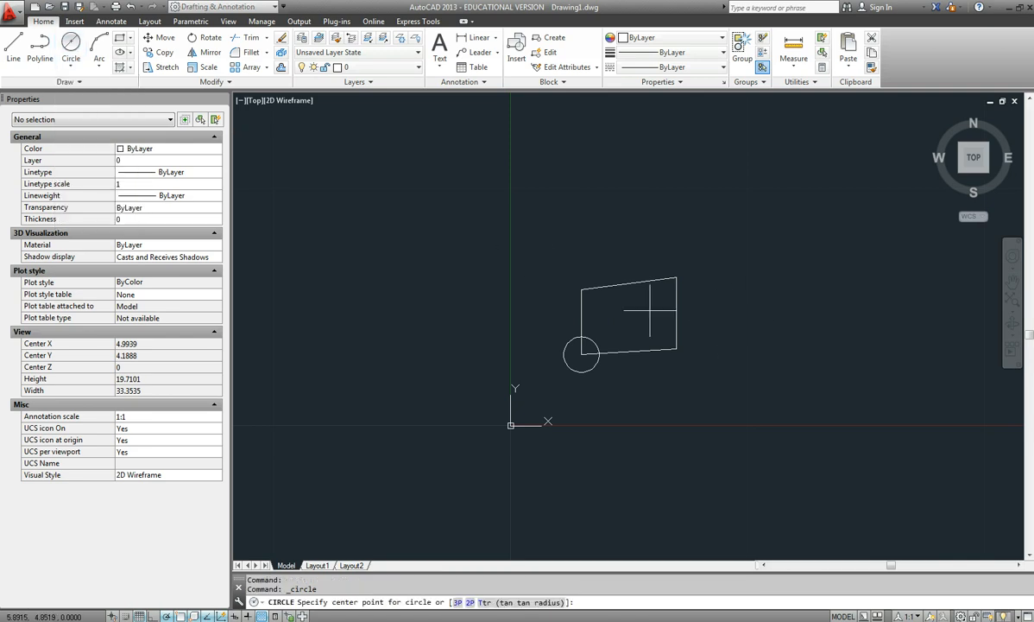
pyautogui.click(582, 290)
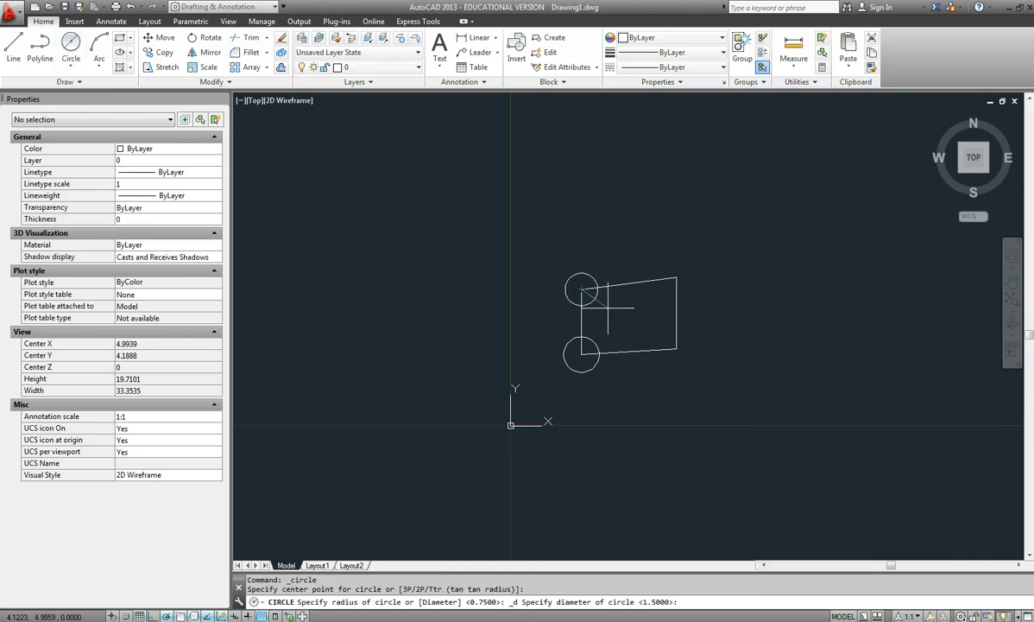
pyautogui.write('2')
pyautogui.press('Return')
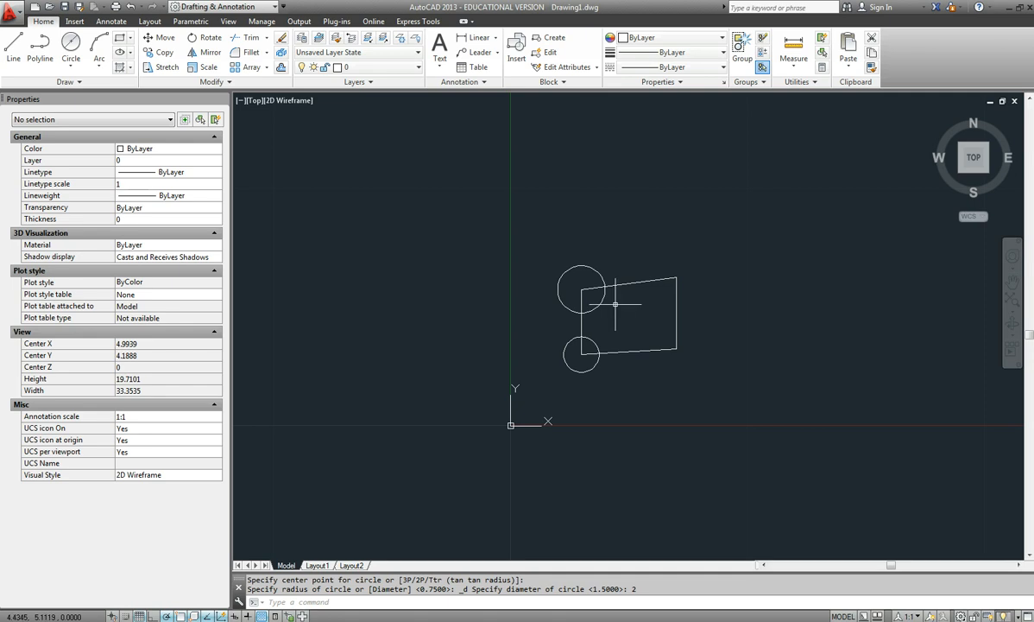
# Draw a circle of radius .5 on the outline's upper-right corner and one of radius 1 on its lower-right corner.
pyautogui.press('Return')
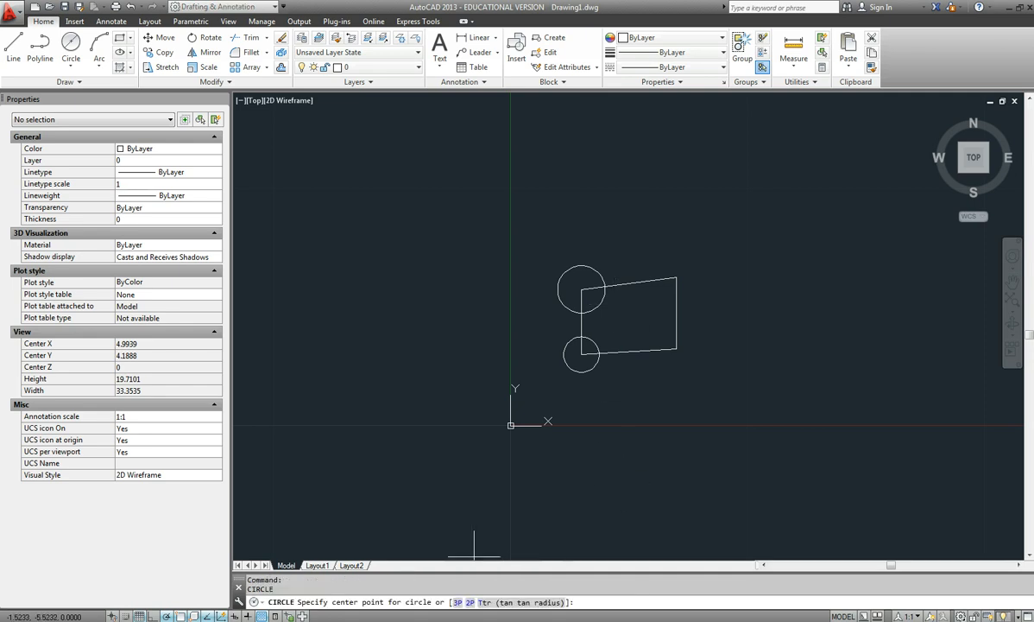
pyautogui.click(678, 278)
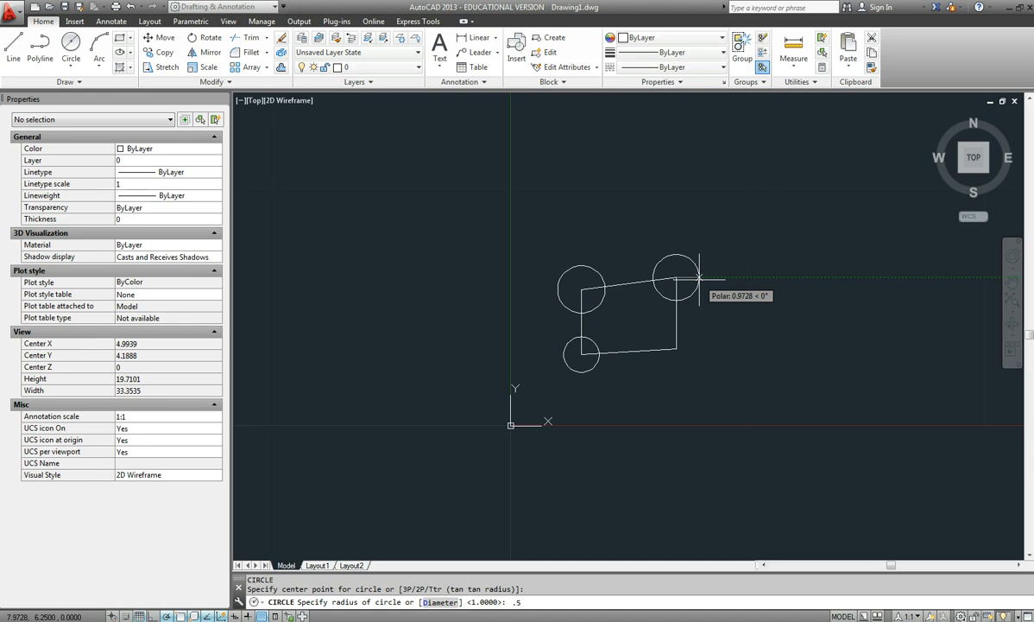
pyautogui.press('Return')
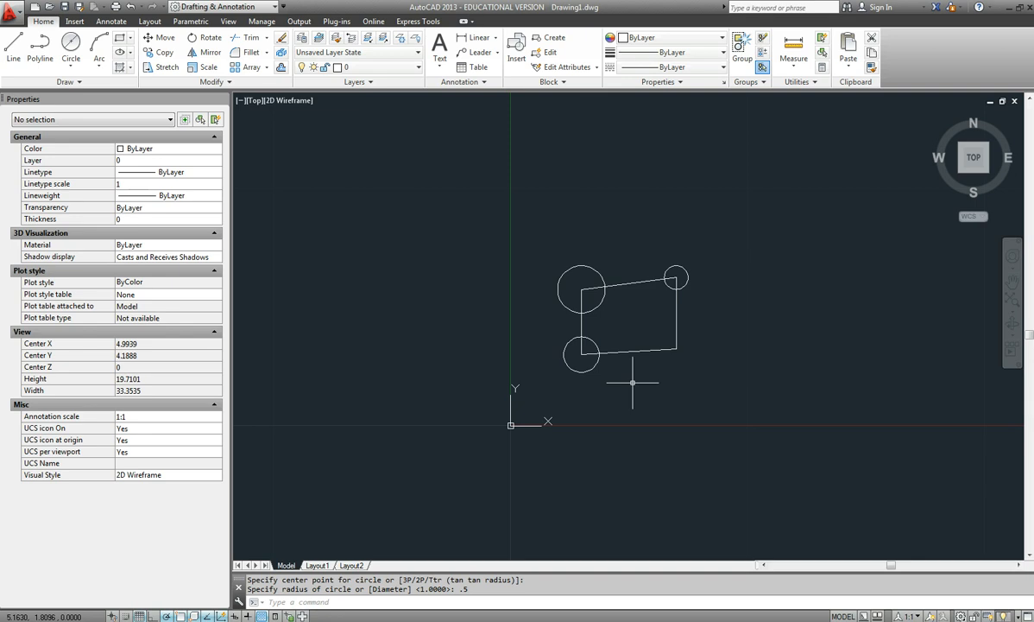
pyautogui.press('Return')
pyautogui.click(675, 349)
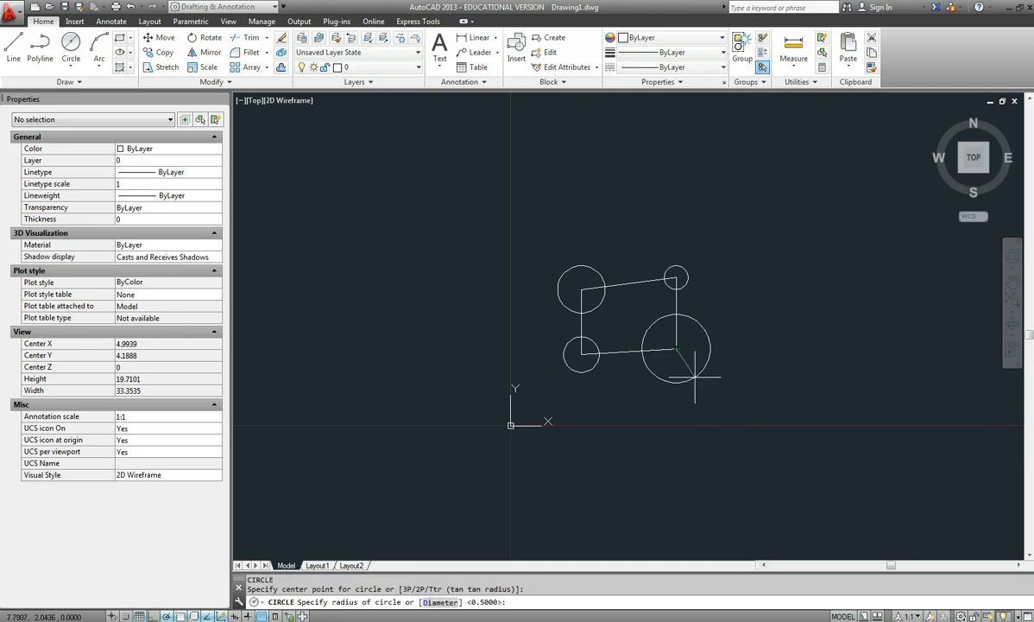
pyautogui.press('Return')
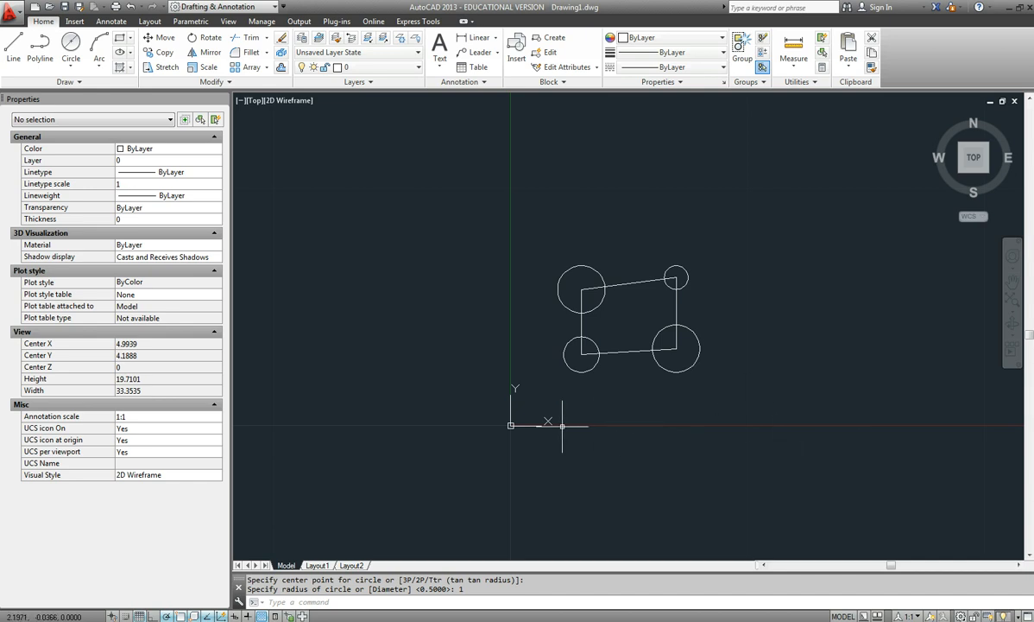
# Draw a horizontal line joining the bottom quadrants of the two lower circles.
pyautogui.write('l')
pyautogui.press('Return')
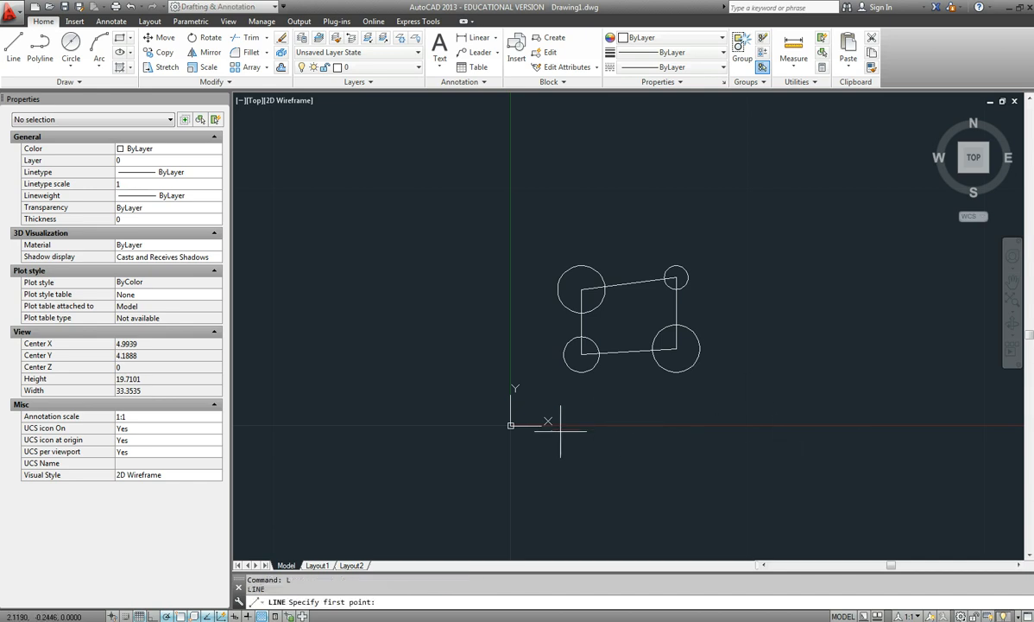
pyautogui.click(581, 372)
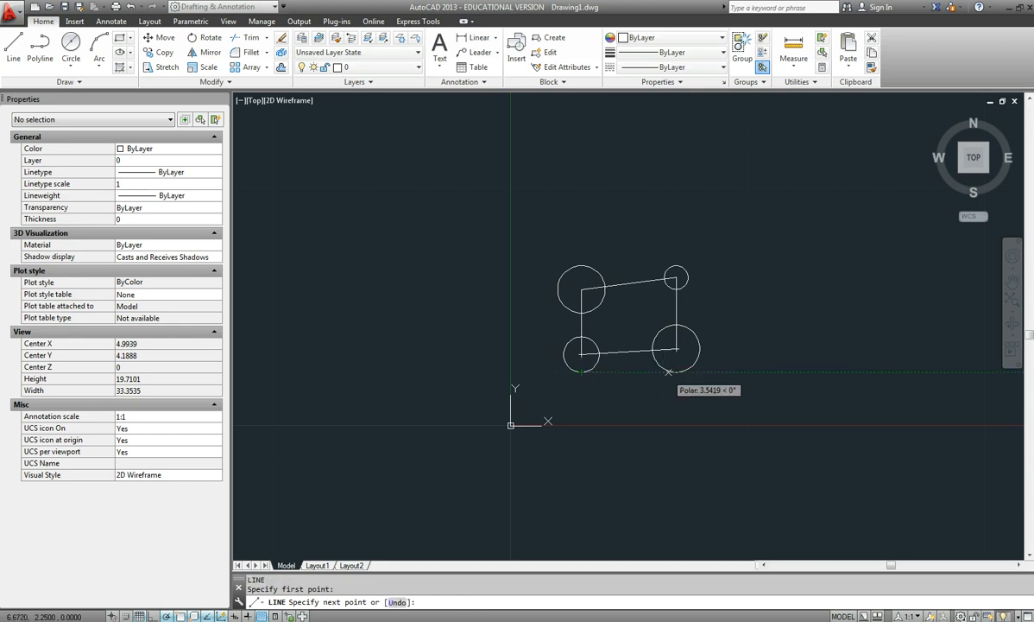
pyautogui.click(676, 372)
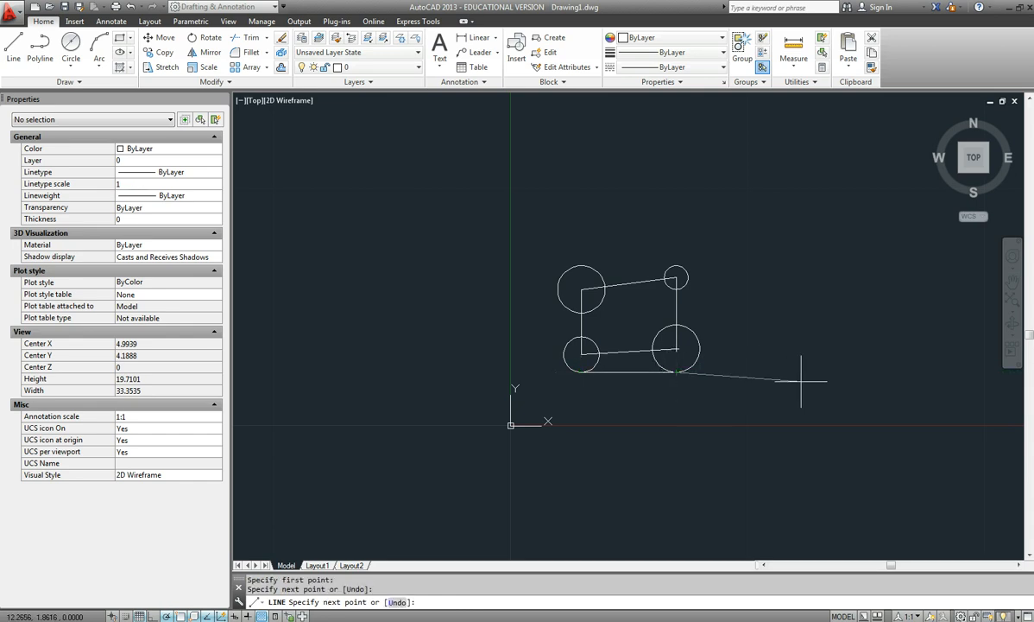
pyautogui.press('Return')
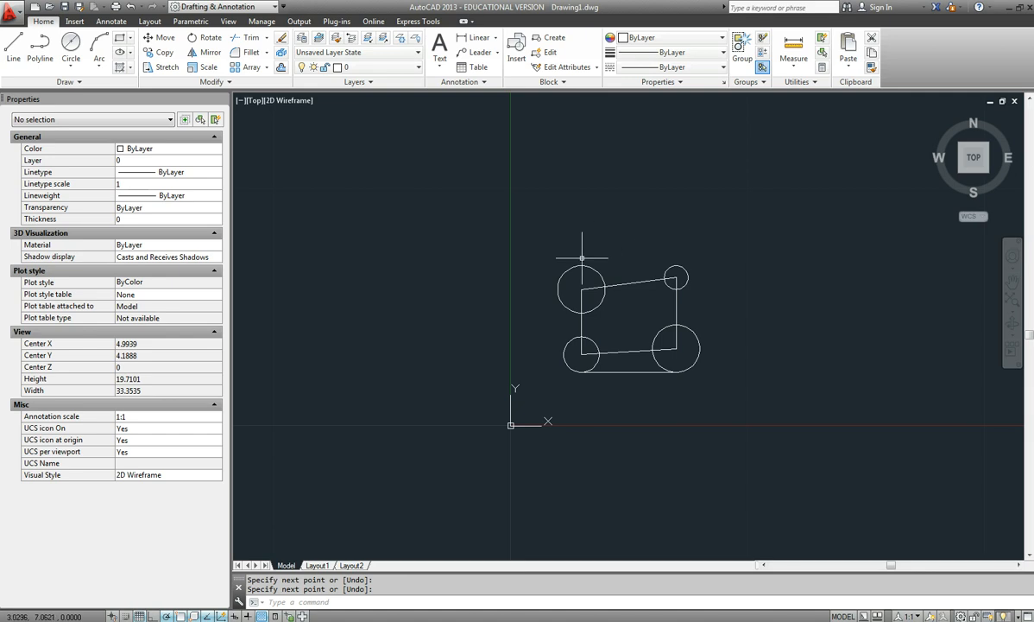
# Draw a horizontal line joining the top quadrants of the two upper circles.
pyautogui.press('Return')
pyautogui.click(676, 266)
pyautogui.click(676, 266)
pyautogui.press('Return')
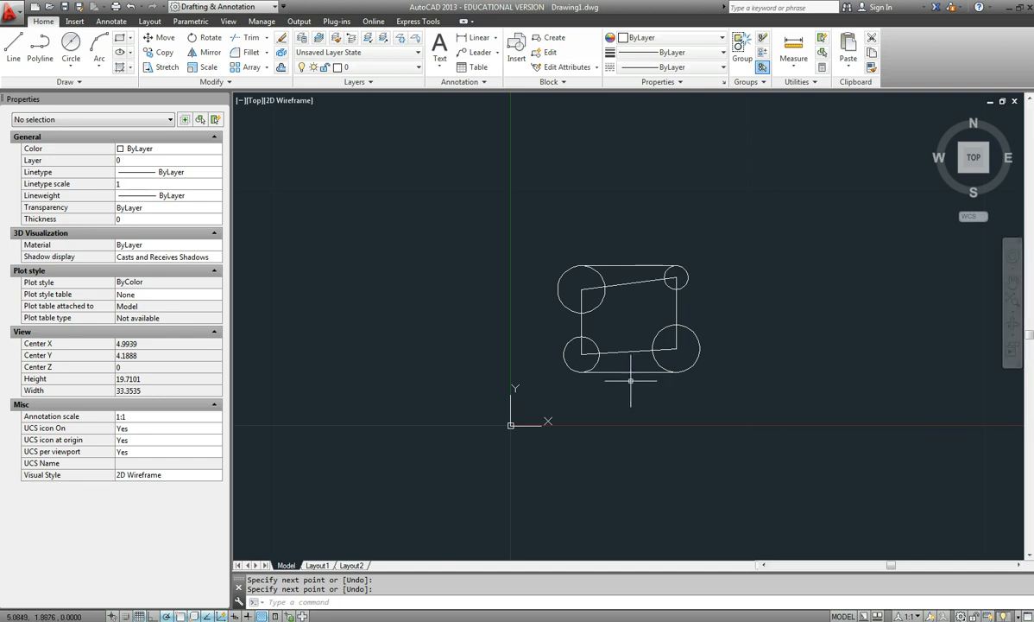
# Draw a line tangent to the outer left sides of the lower-left and upper-left circles, using tangent snaps at both ends.
pyautogui.write('L')
pyautogui.press('Return')
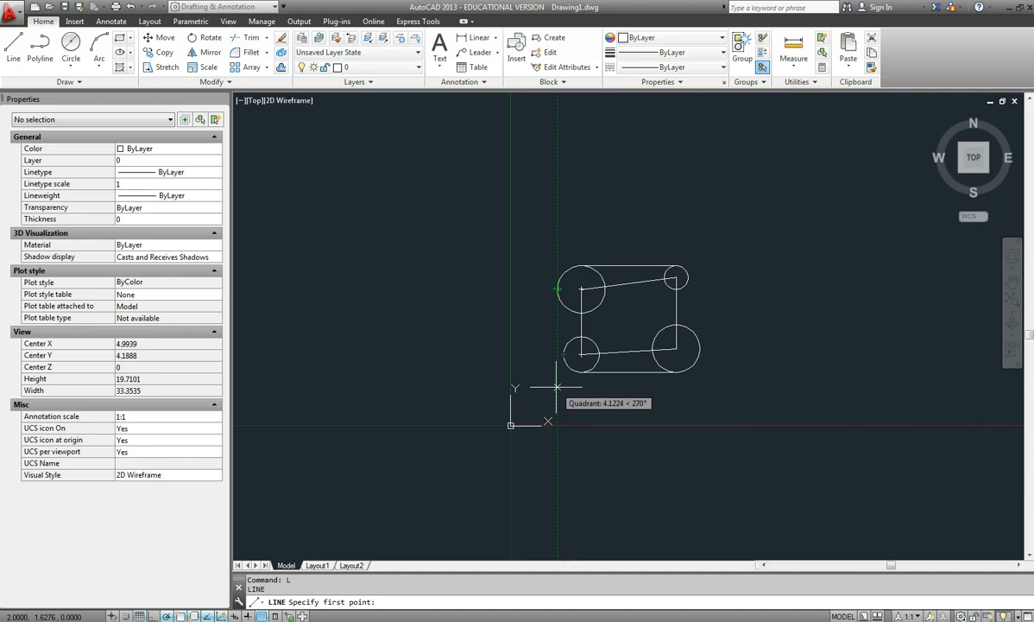
pyautogui.keyDown('shift'); pyautogui.rightClick(557, 388); pyautogui.keyUp('shift')
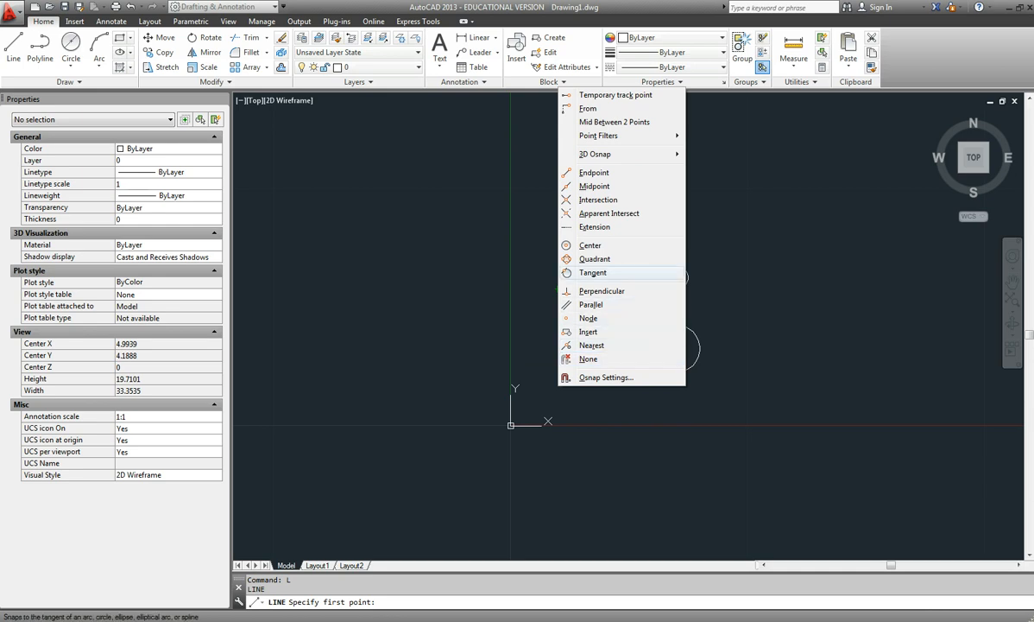
pyautogui.click(604, 272)
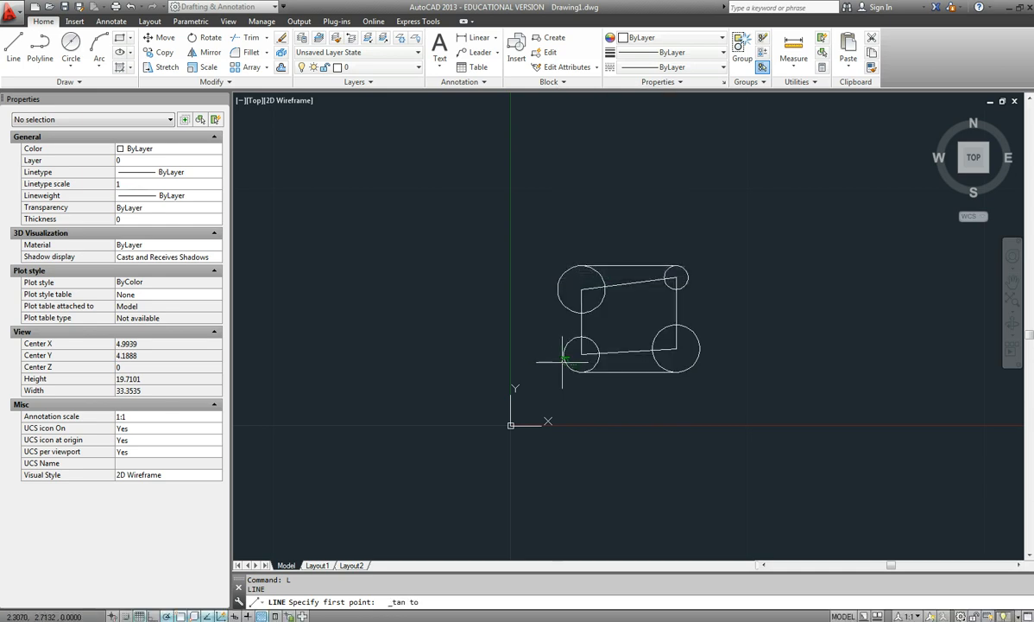
pyautogui.scroll(5, 561, 358)
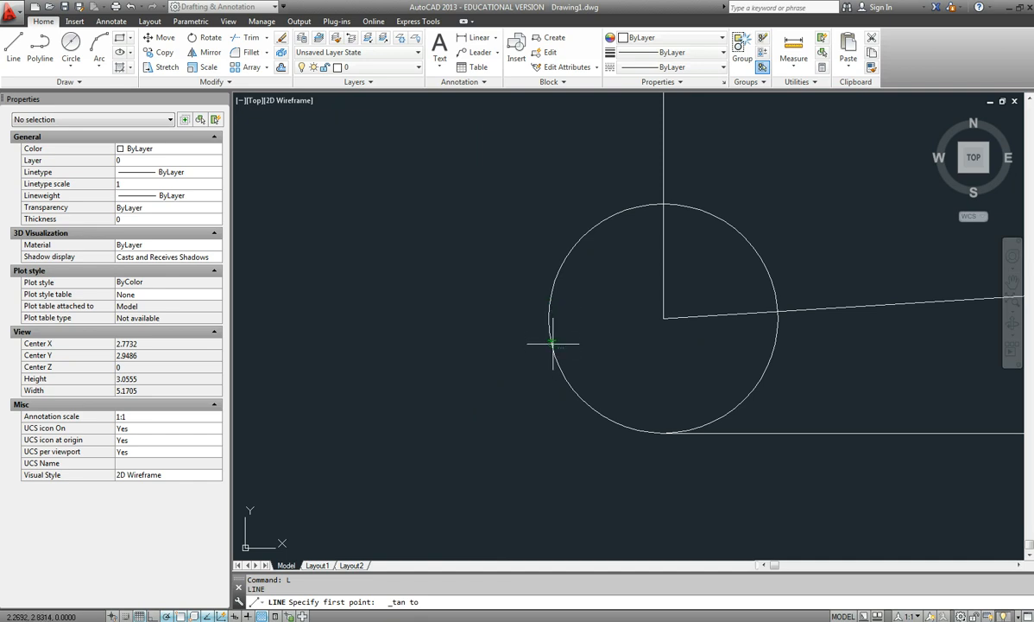
pyautogui.click(550, 344)
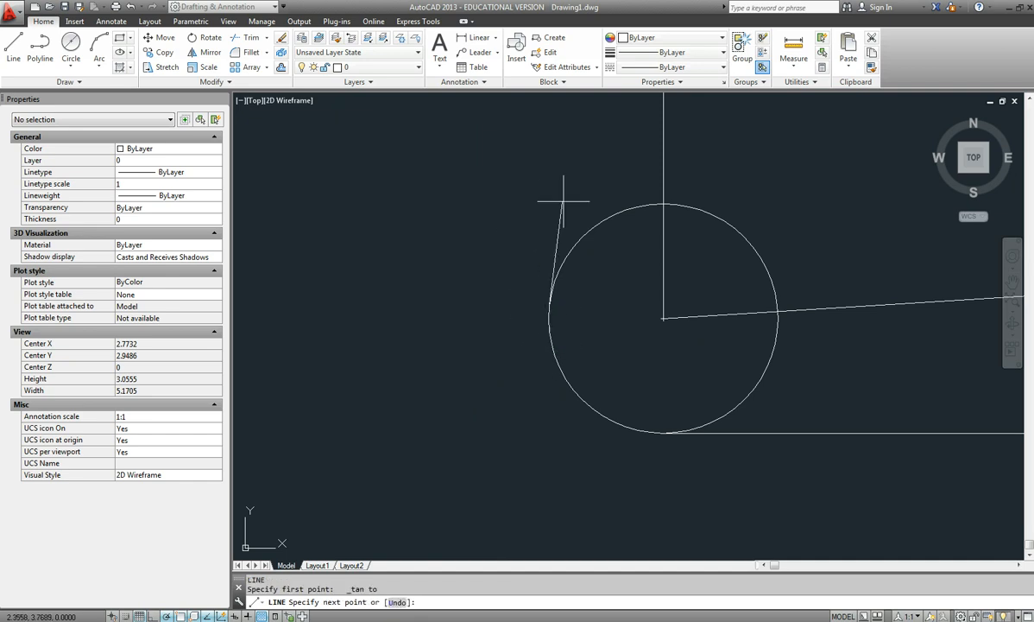
pyautogui.scroll(-3, 561, 219)
pyautogui.moveTo(561, 219); pyautogui.dragTo(642, 419, button='middle')
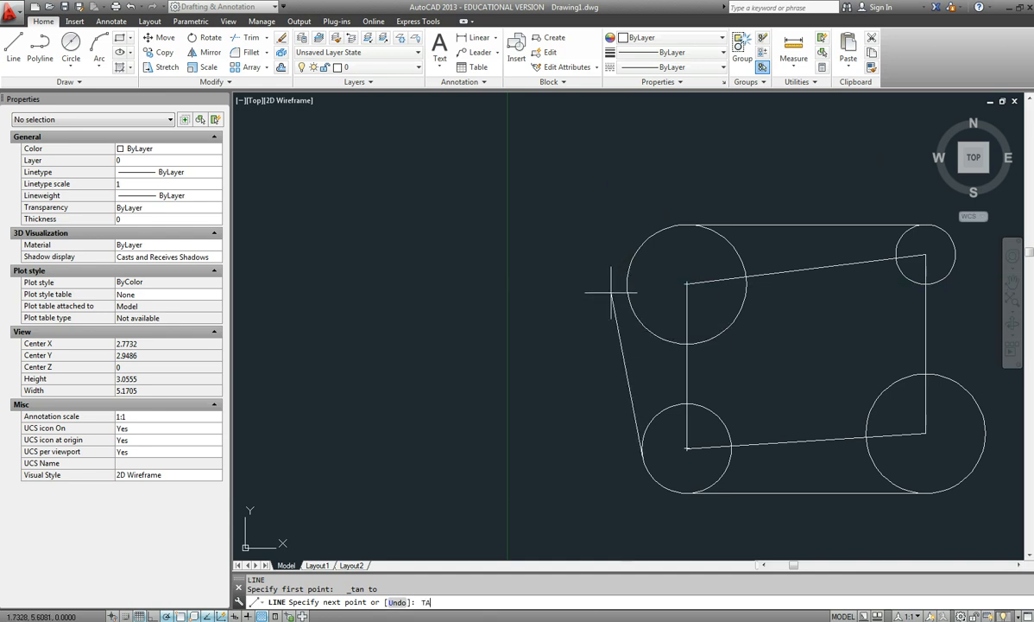
pyautogui.press('Return')
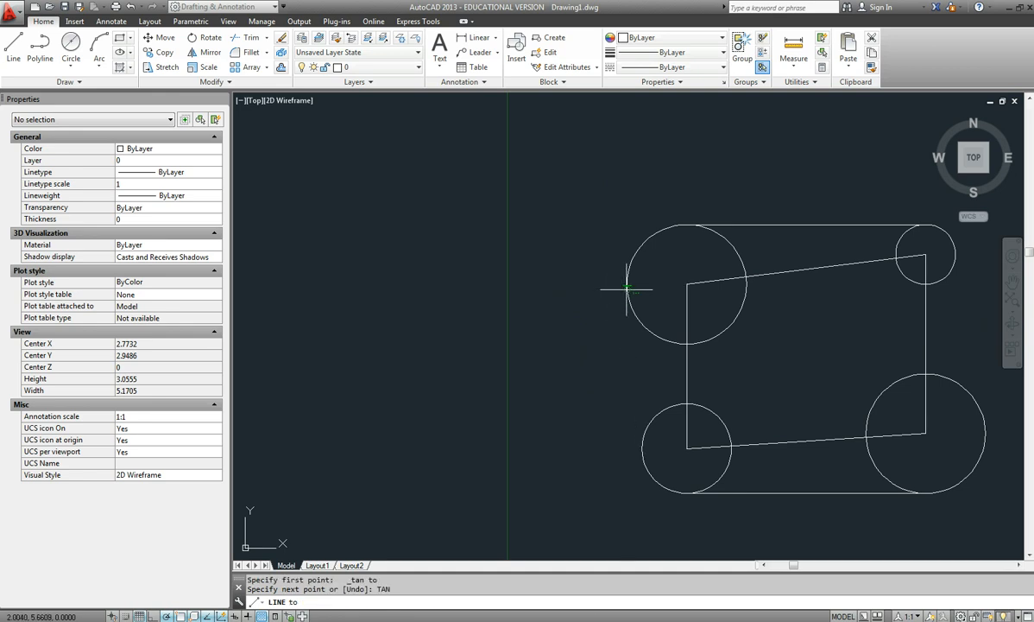
pyautogui.click(627, 287)
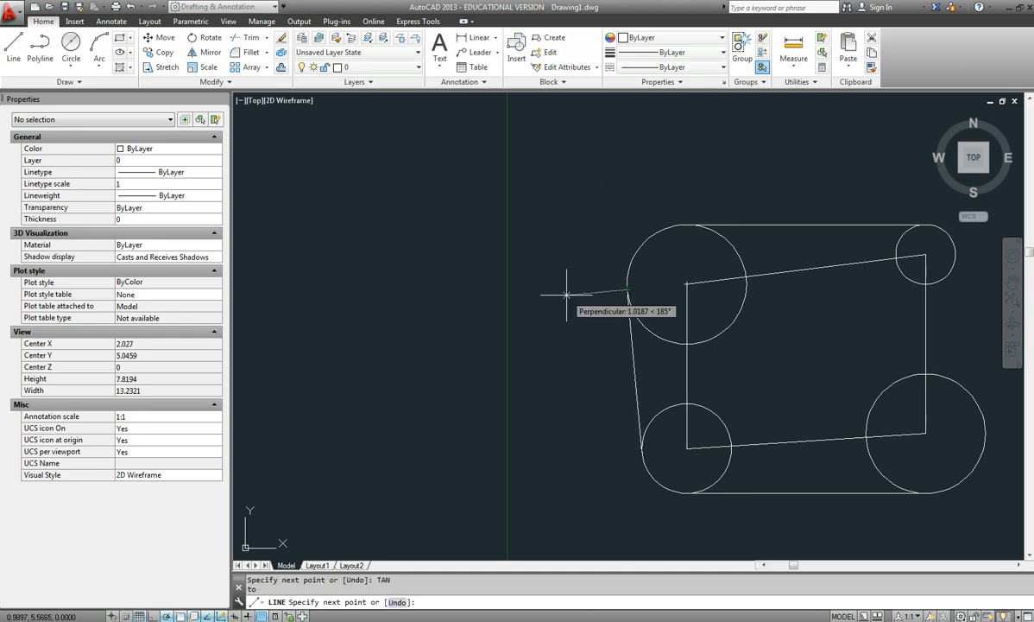
pyautogui.press('Return')
# Draw a line tangent to the outer right sides of the lower-right and upper-right circles, using tangent snaps at both ends.
pyautogui.scroll(-2, 699, 403)
pyautogui.moveTo(712, 407); pyautogui.dragTo(456, 408, button='middle')
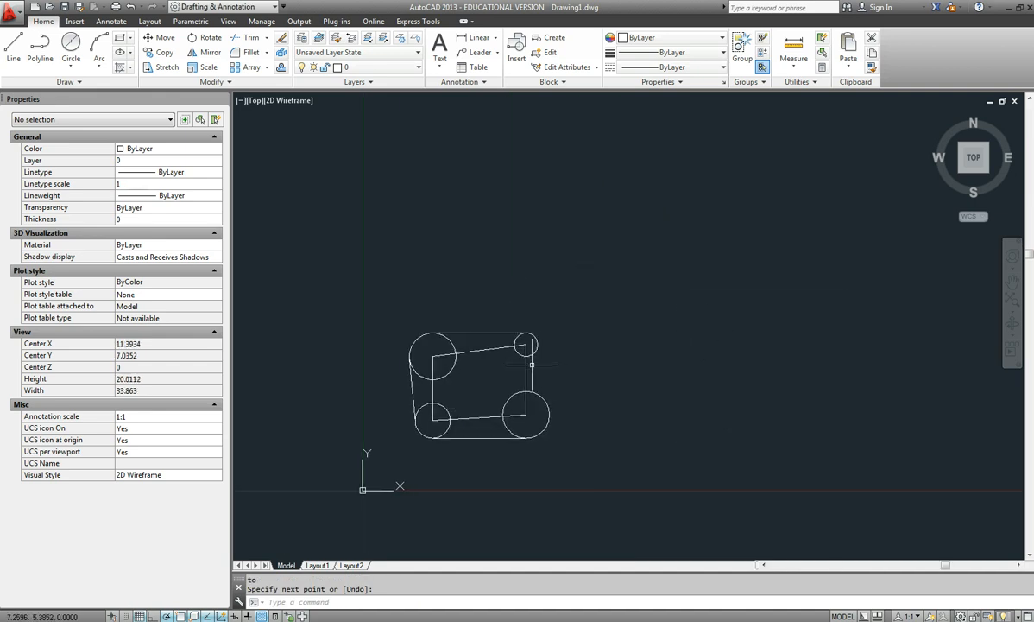
pyautogui.write('L')
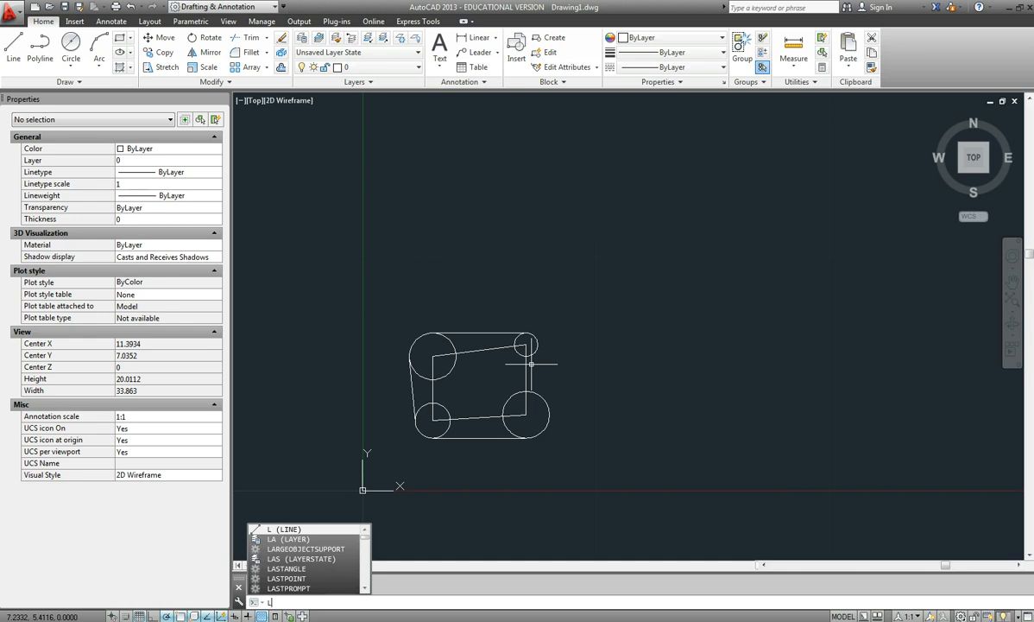
pyautogui.press('Return')
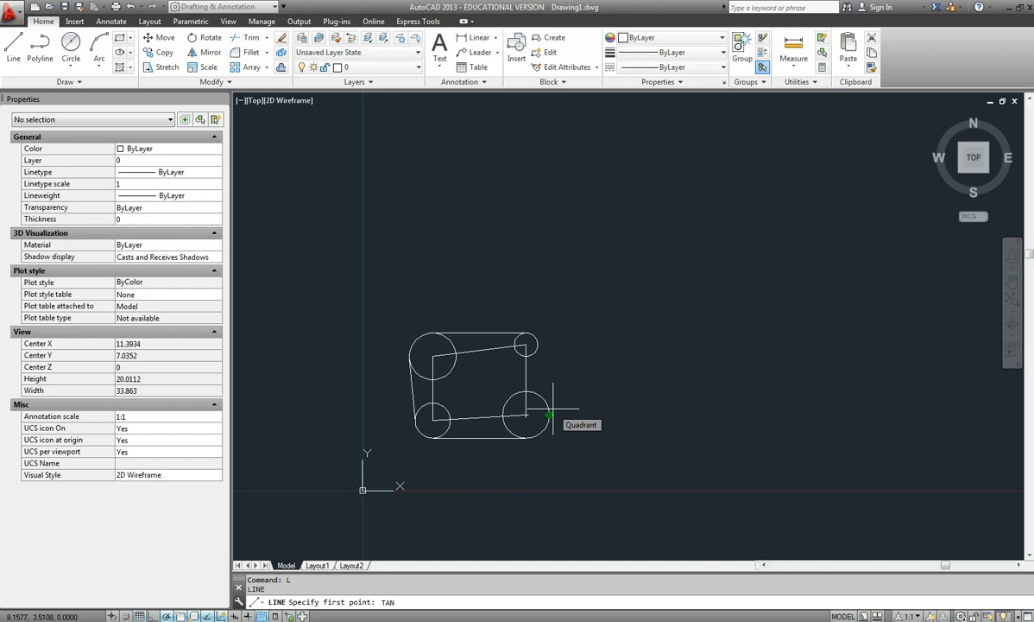
pyautogui.press('Return')
pyautogui.click(549, 414)
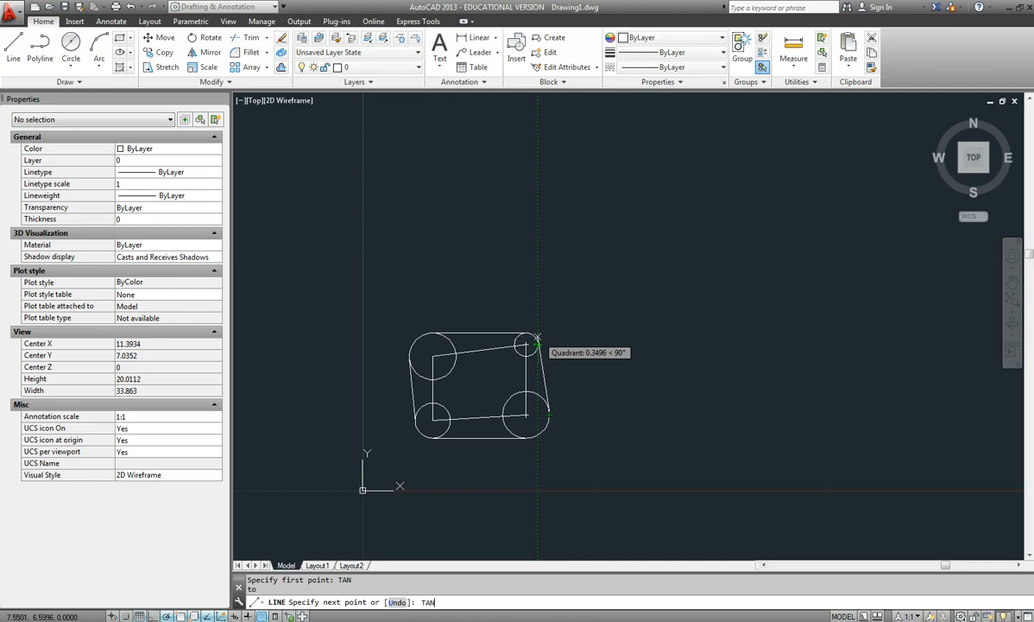
pyautogui.write('TAN')
pyautogui.press('Return')
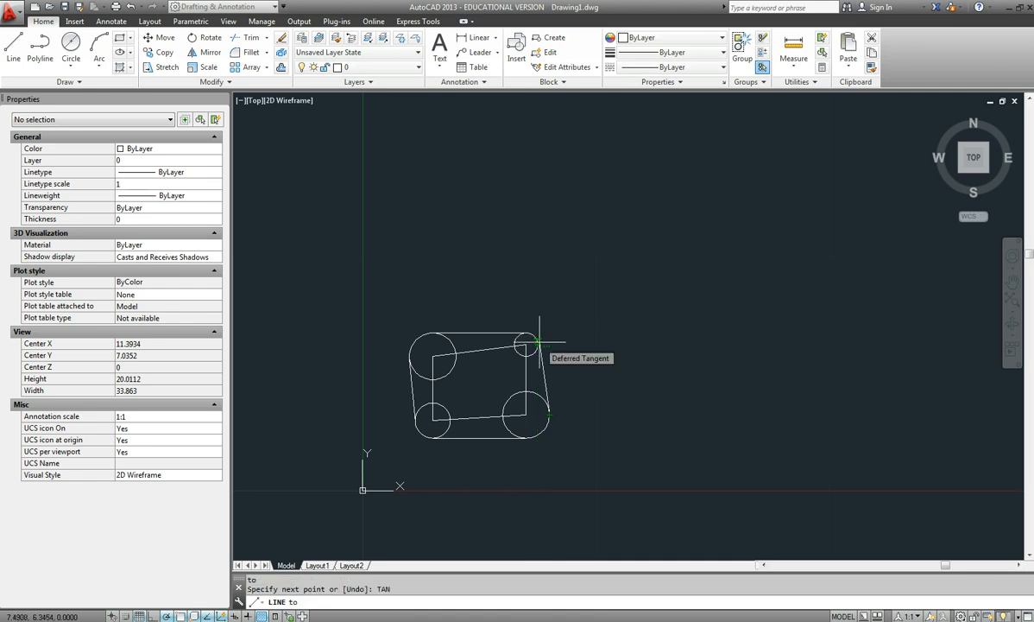
pyautogui.click(539, 343)
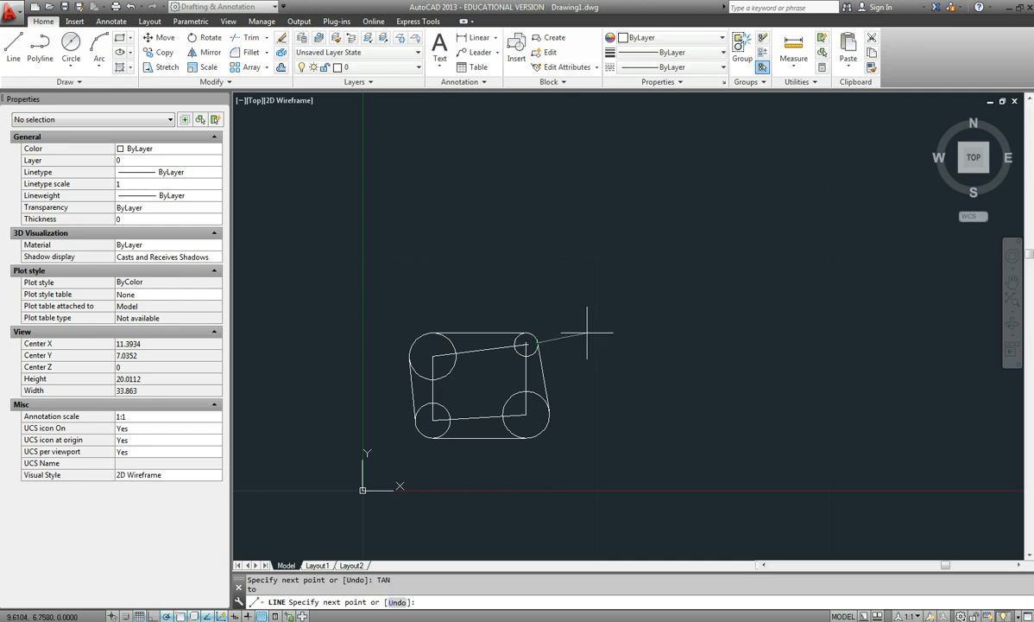
pyautogui.press('Return')
# Consult the Object Snap exercise PDF and draw a line from the upper-right circle's centre tangent to the lower-left circle's upper-left side.
pyautogui.scroll(5, 682, 354)
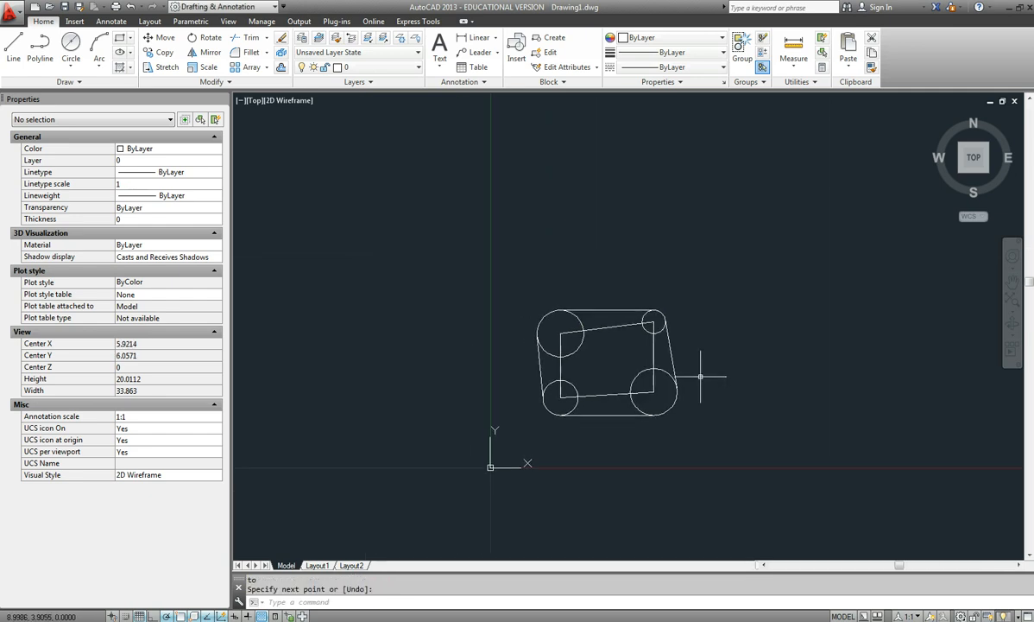
pyautogui.scroll(3, 706, 316)
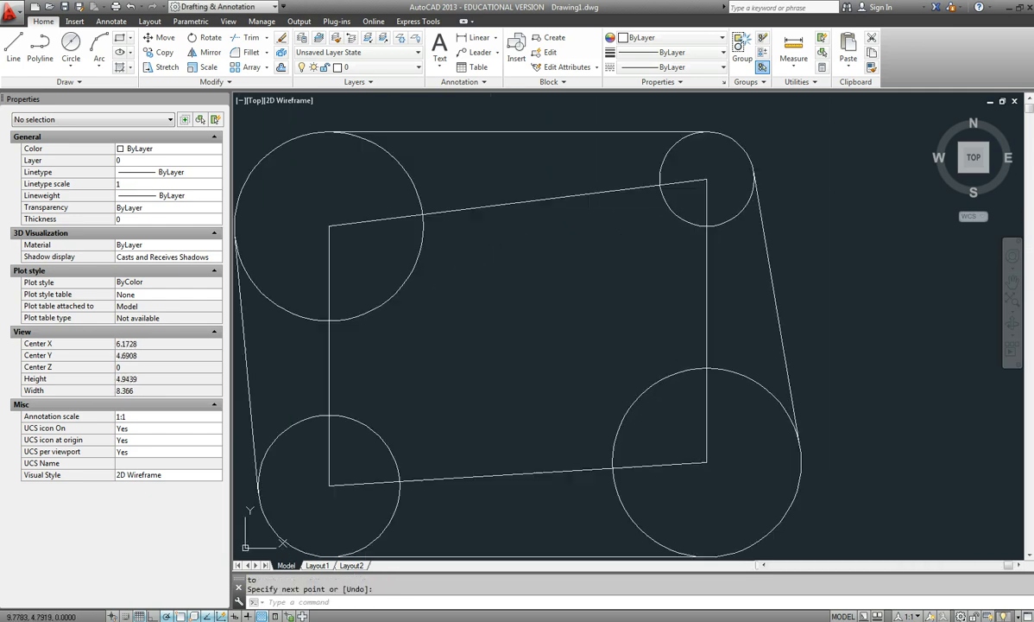
pyautogui.moveTo(1033, 73); pyautogui.dragTo(518, 86)
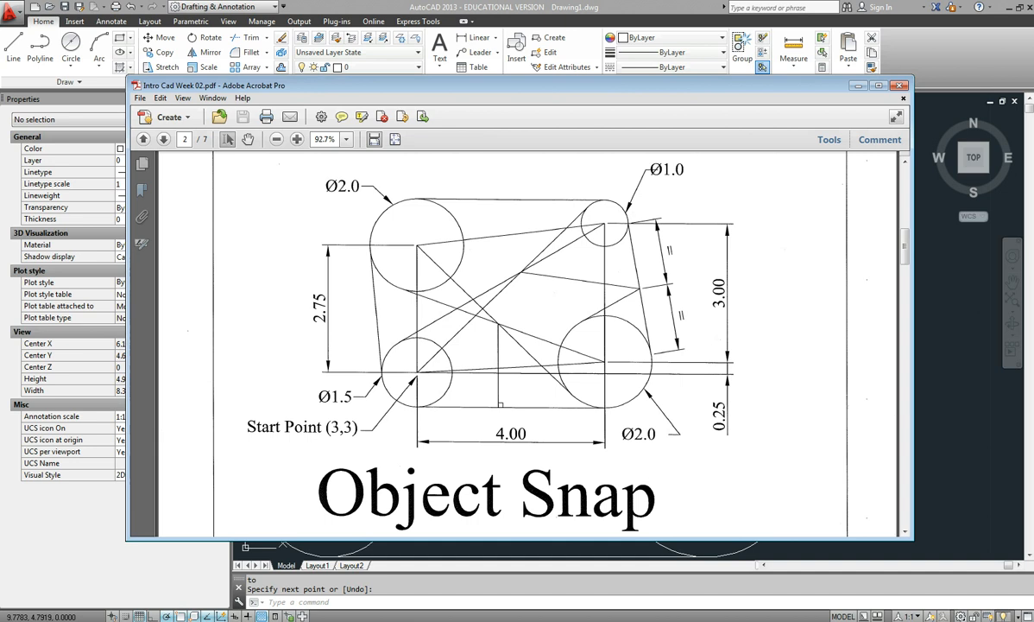
pyautogui.moveTo(518, 86); pyautogui.dragTo(1033, 69)
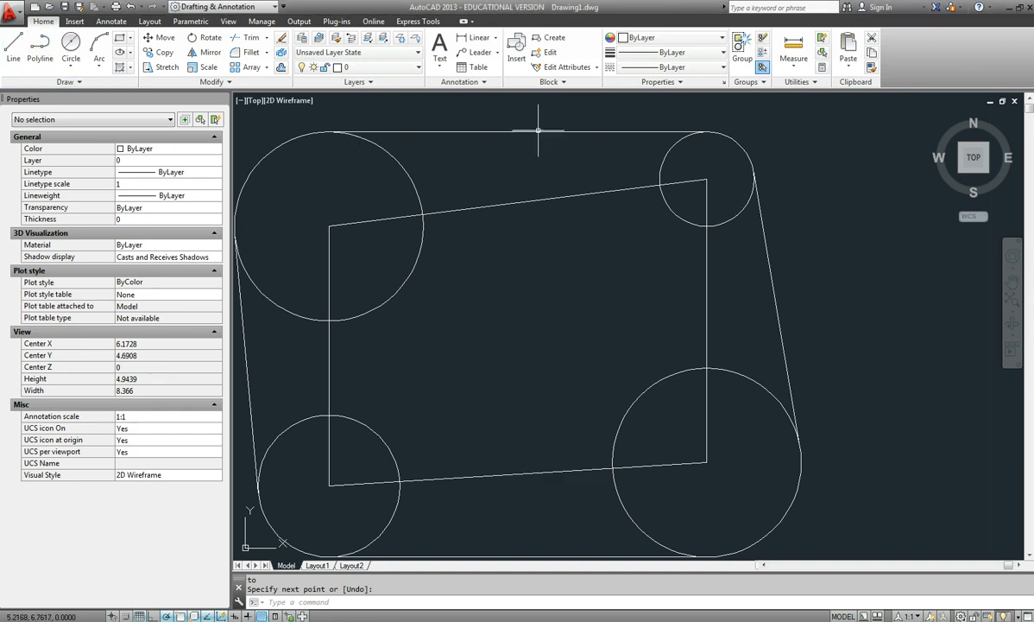
pyautogui.click(13, 49)
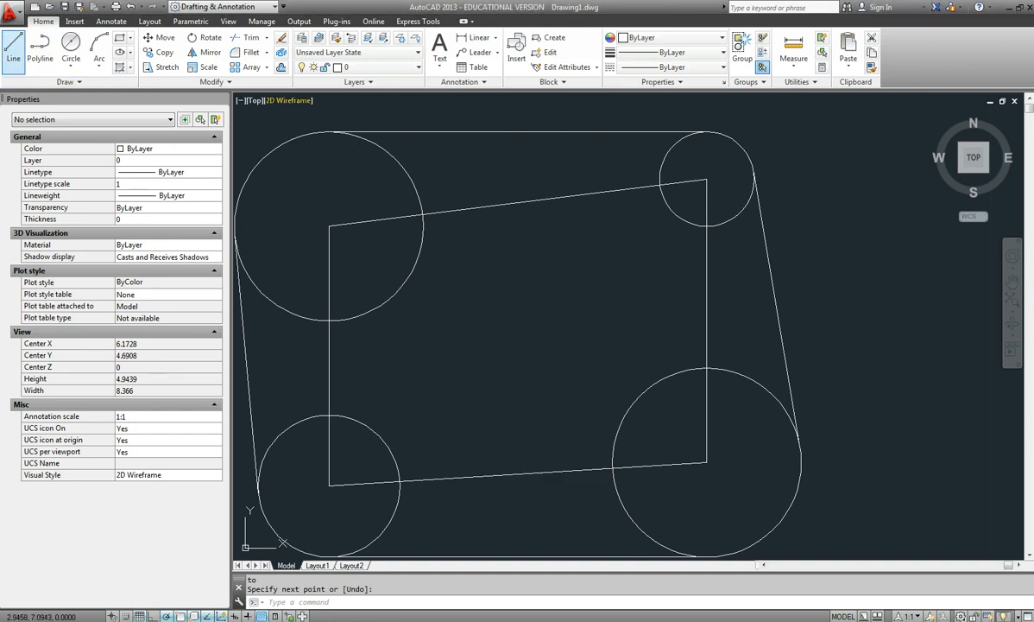
pyautogui.click(704, 177)
pyautogui.click(293, 423)
pyautogui.press('Return')
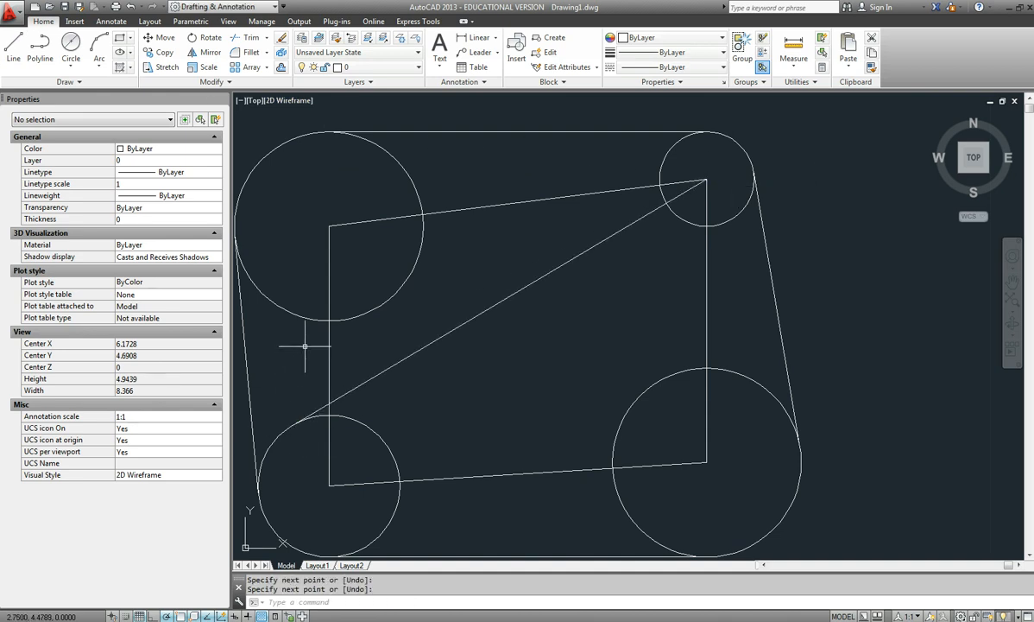
# Draw a line from the upper-left circle's centre tangent to the lower-left side of the lower-right circle.
pyautogui.press('Return')
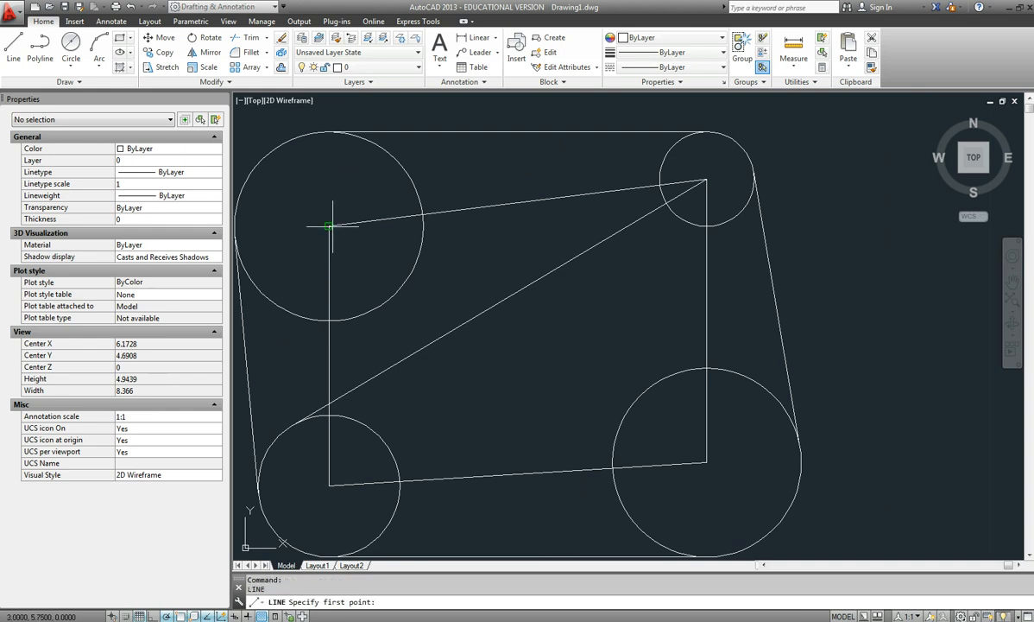
pyautogui.click(328, 226)
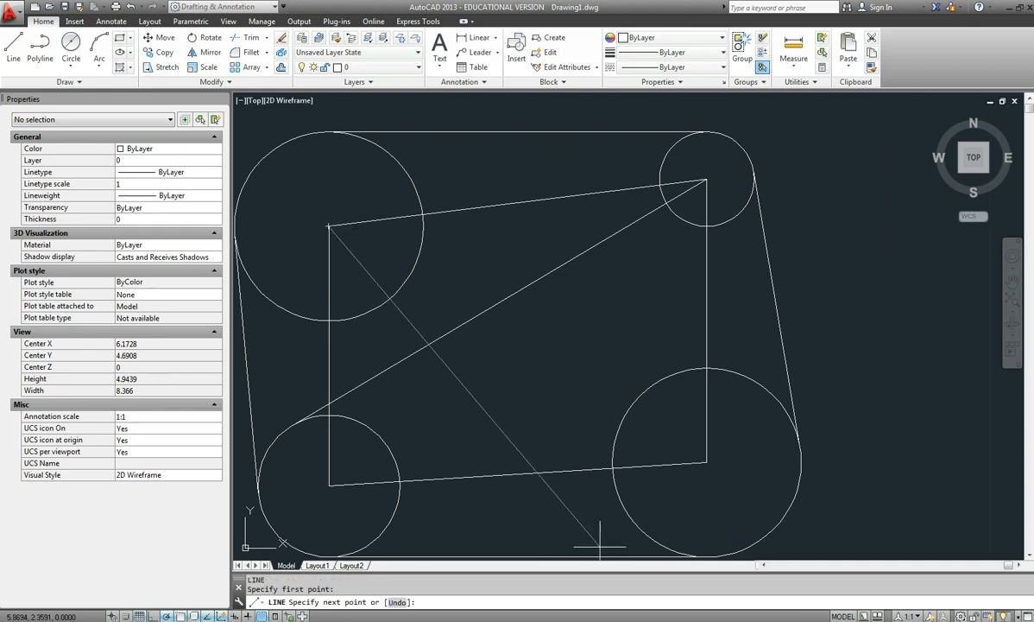
pyautogui.click(640, 528)
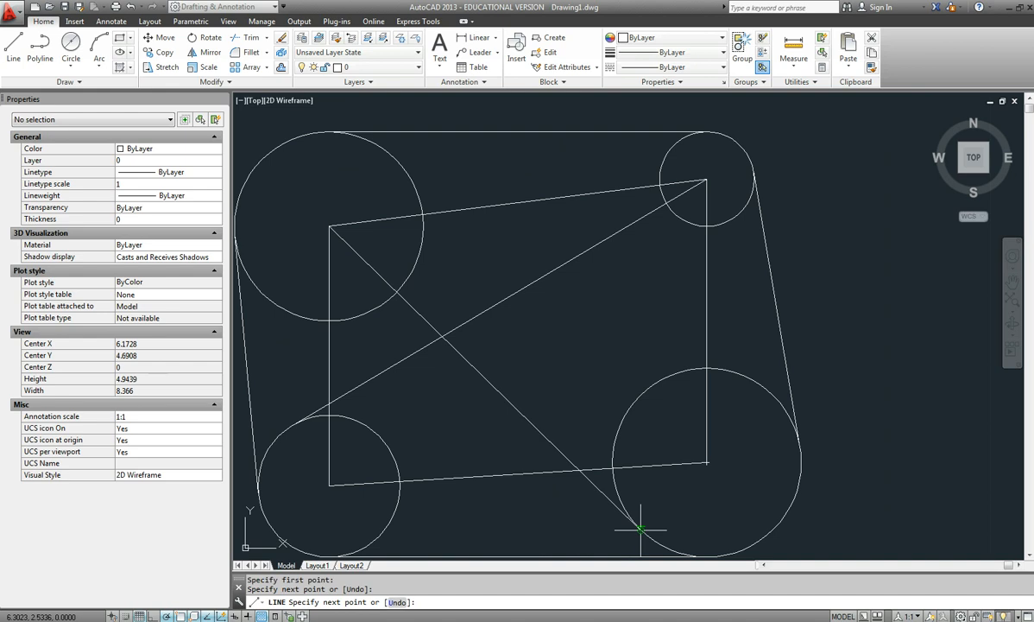
pyautogui.press('Return')
pyautogui.press('Return')
# Draw a line from the lower-right circle's centre tangent to the underside of the upper-left circle.
pyautogui.click(706, 464)
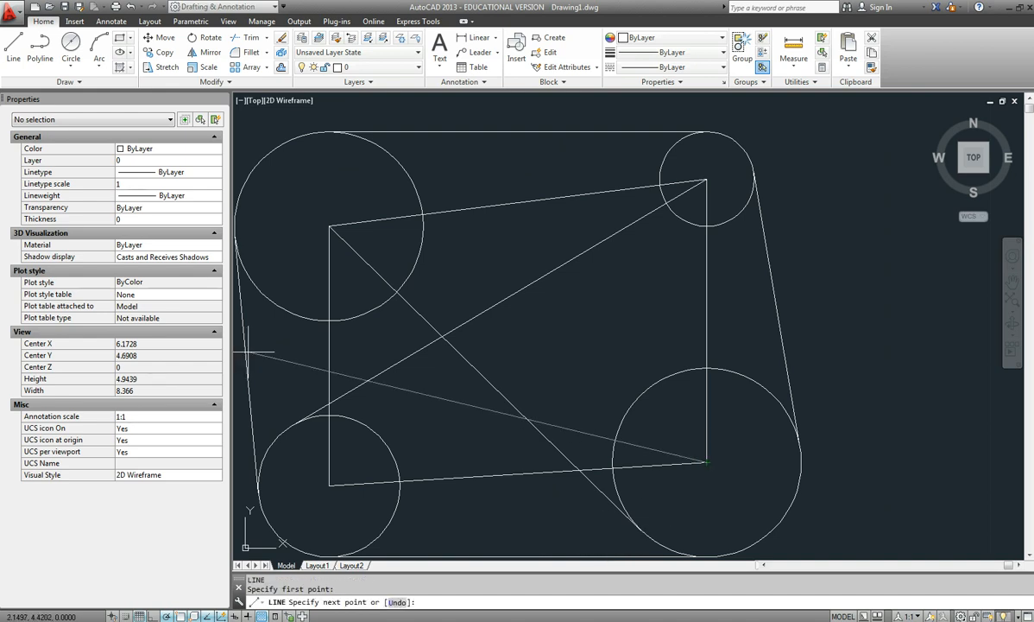
pyautogui.click(293, 313)
pyautogui.press('Return')
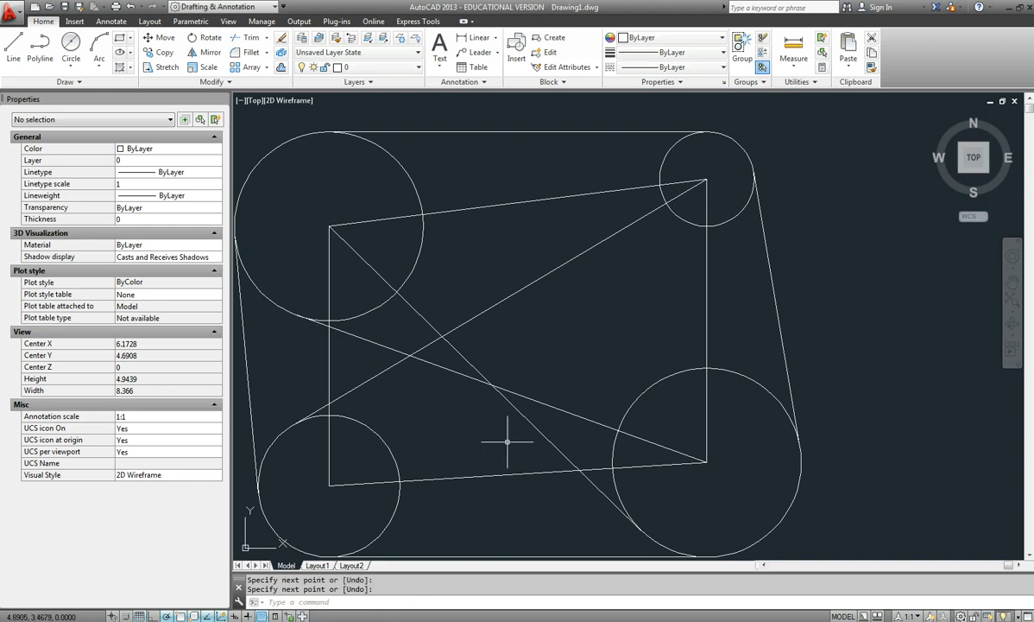
# Draw a line from the lower-left circle's centre tangent to the upper-left side of the upper-right circle.
pyautogui.press('Return')
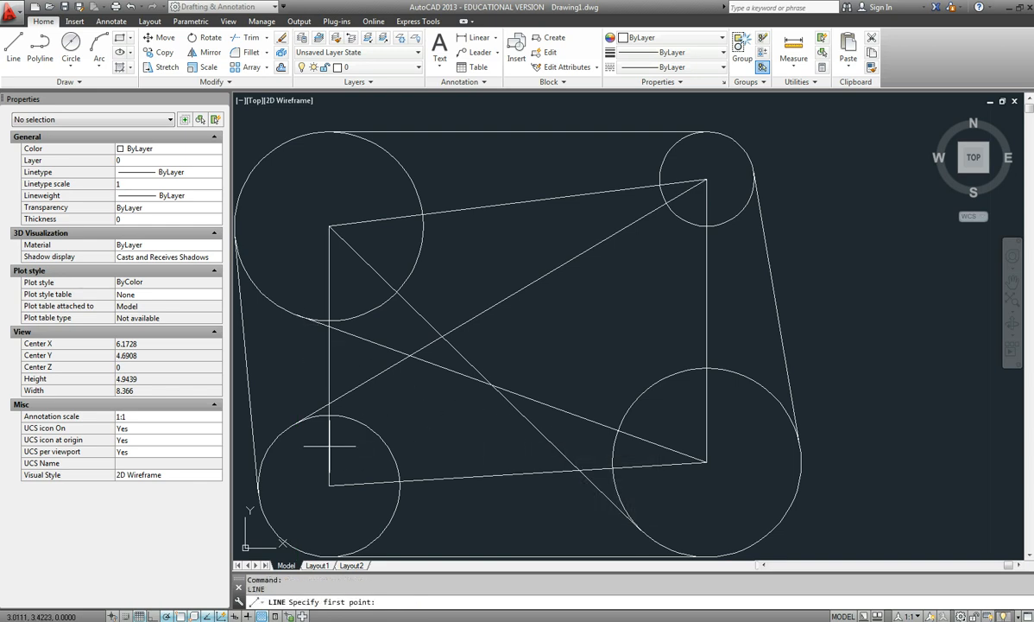
pyautogui.click(328, 486)
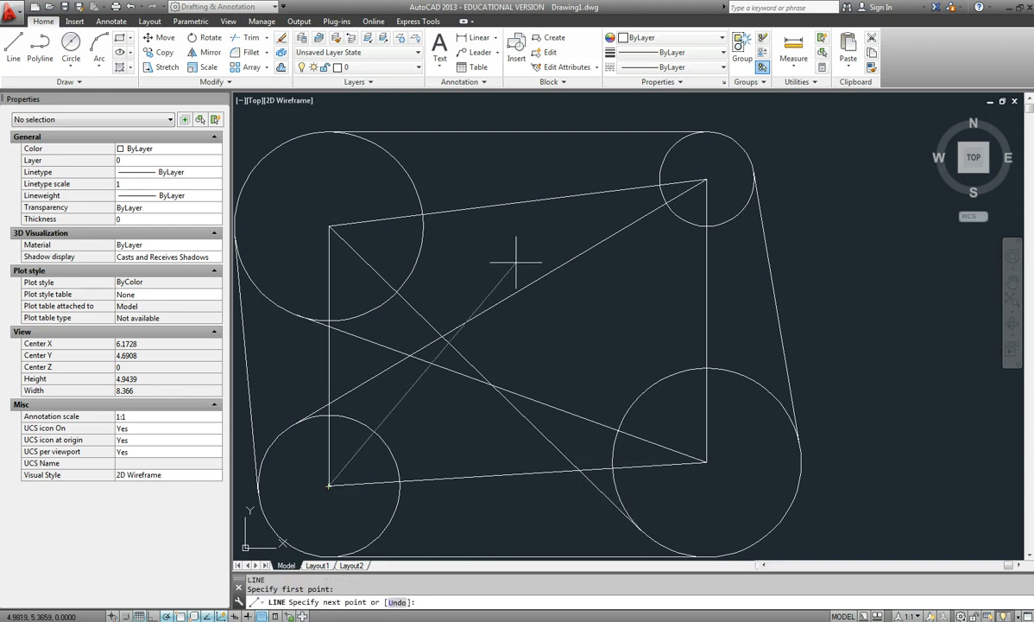
pyautogui.click(671, 144)
pyautogui.press('Return')
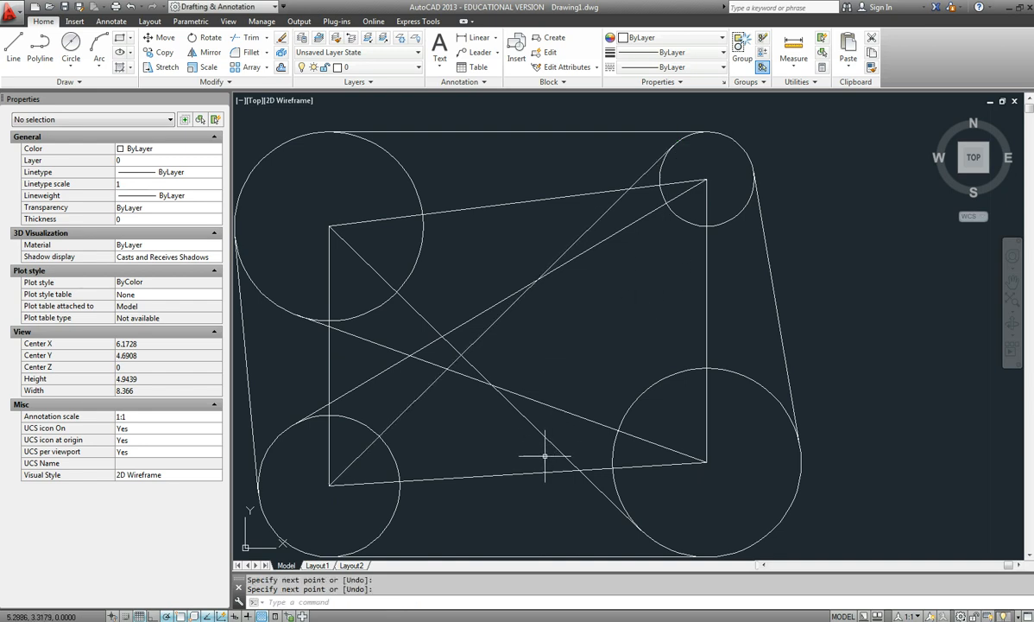
# Draw a line from the midpoint of the right-hand tangent line tangent to the upper-left side of the lower-right circle.
pyautogui.press('Return')
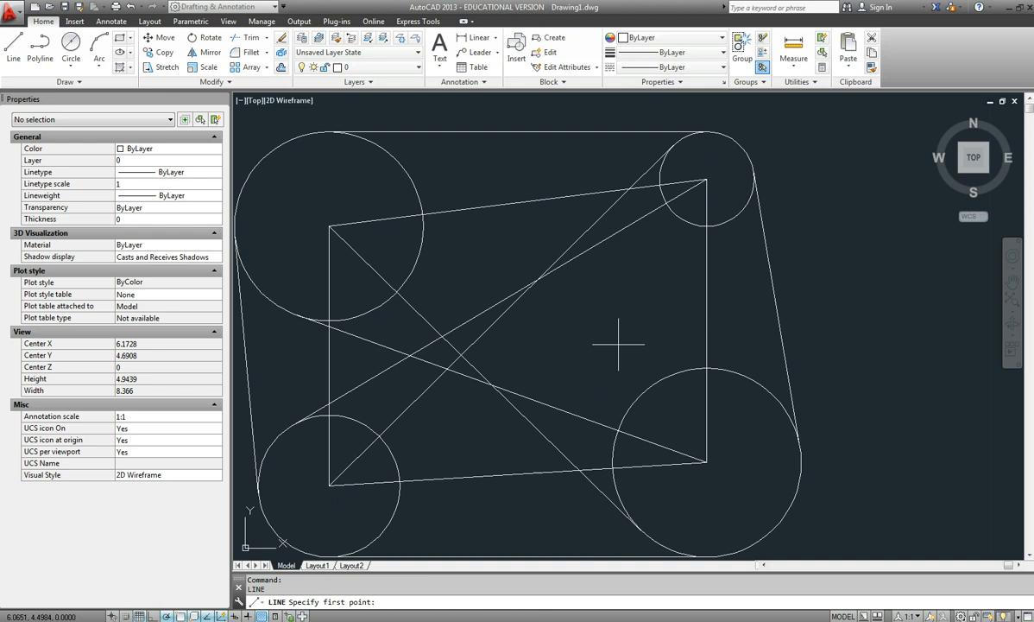
pyautogui.click(786, 304)
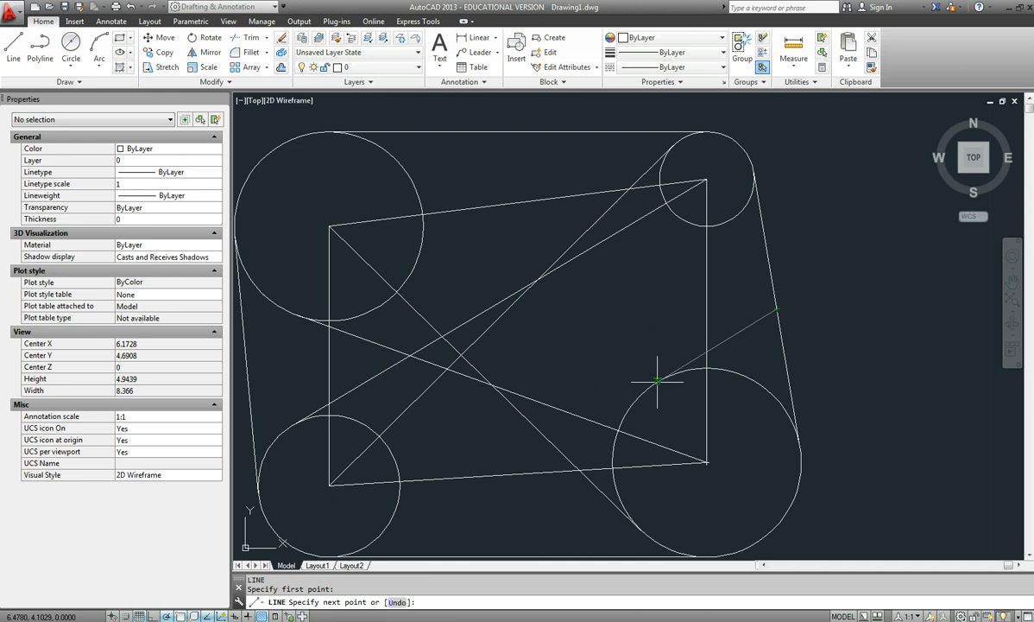
pyautogui.click(656, 380)
pyautogui.press('Return')
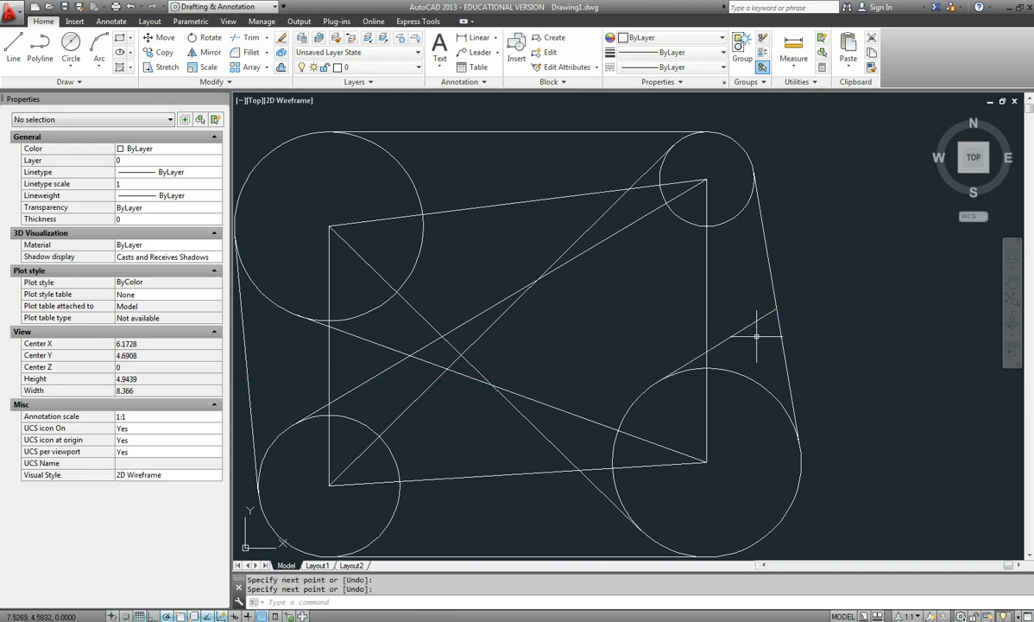
# Draw a line from the right-hand tangent line's midpoint to the intersection of the two diagonals running between the lower-left and upper-right circles.
pyautogui.press('Return')
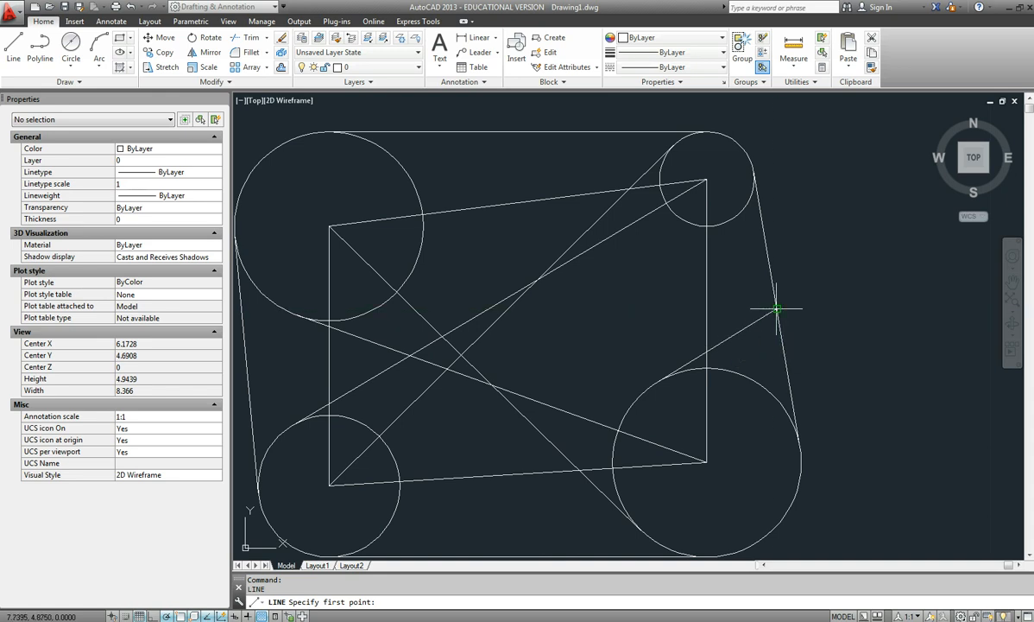
pyautogui.click(777, 308)
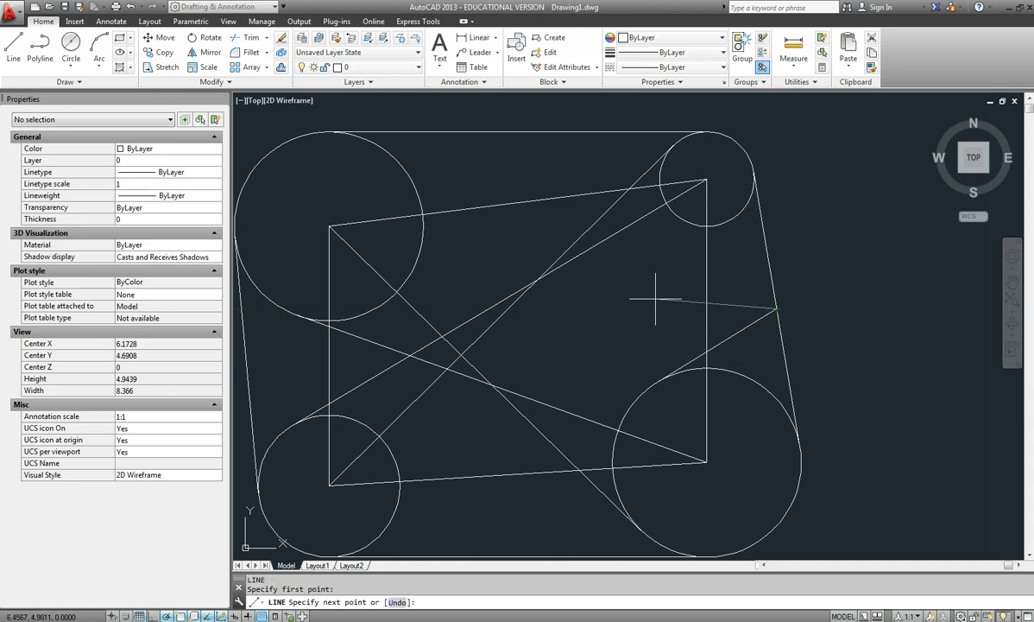
pyautogui.click(538, 278)
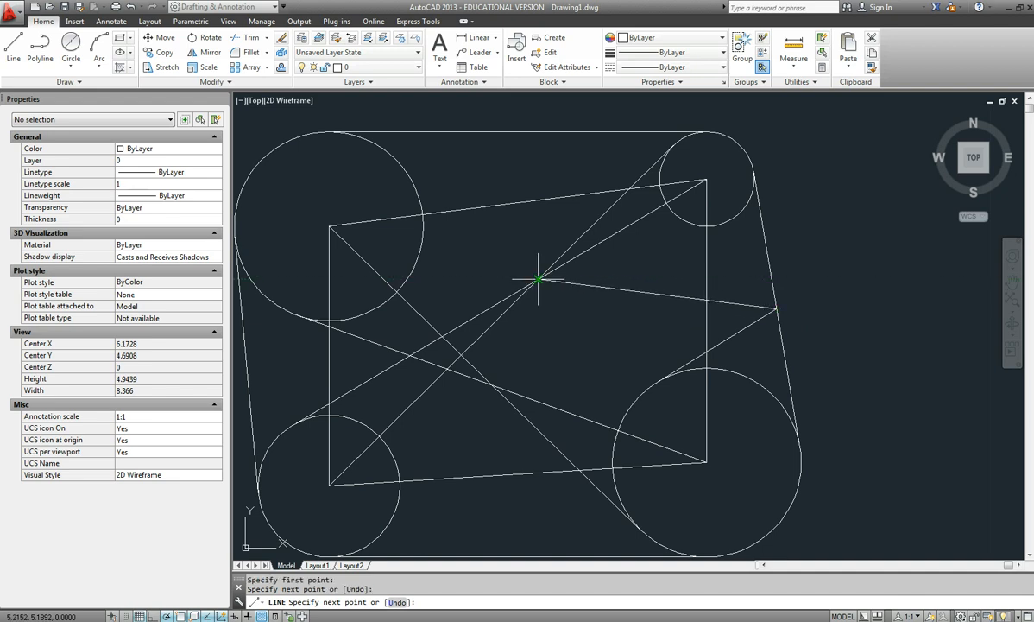
pyautogui.press('Return')
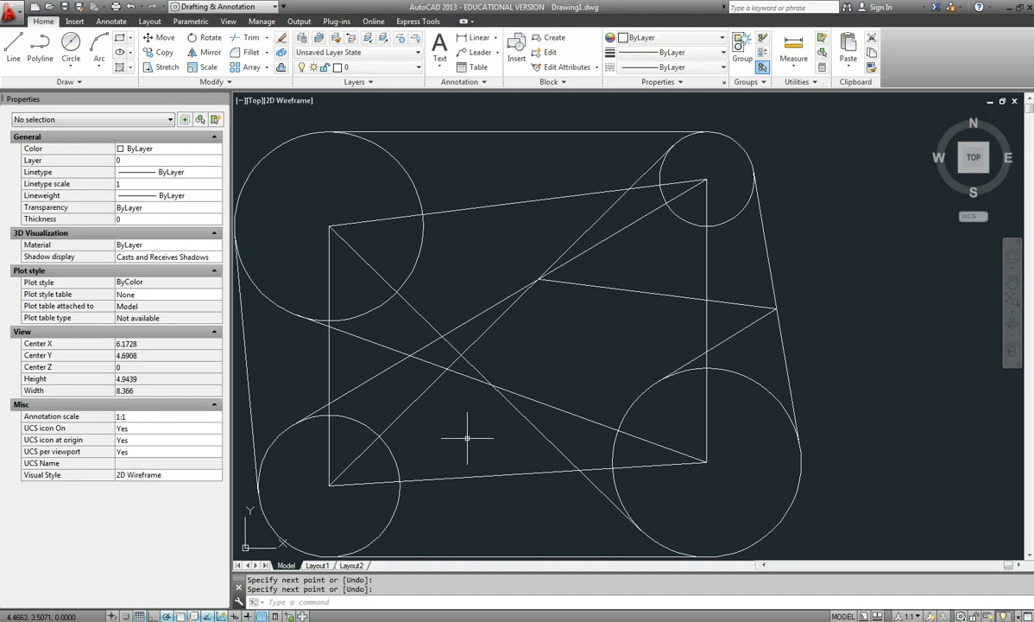
# Draw a line from the intersection of the two upper-left-to-lower-right diagonals perpendicular to the line joining the lower circles' centres.
pyautogui.press('Return')
pyautogui.click(492, 385)
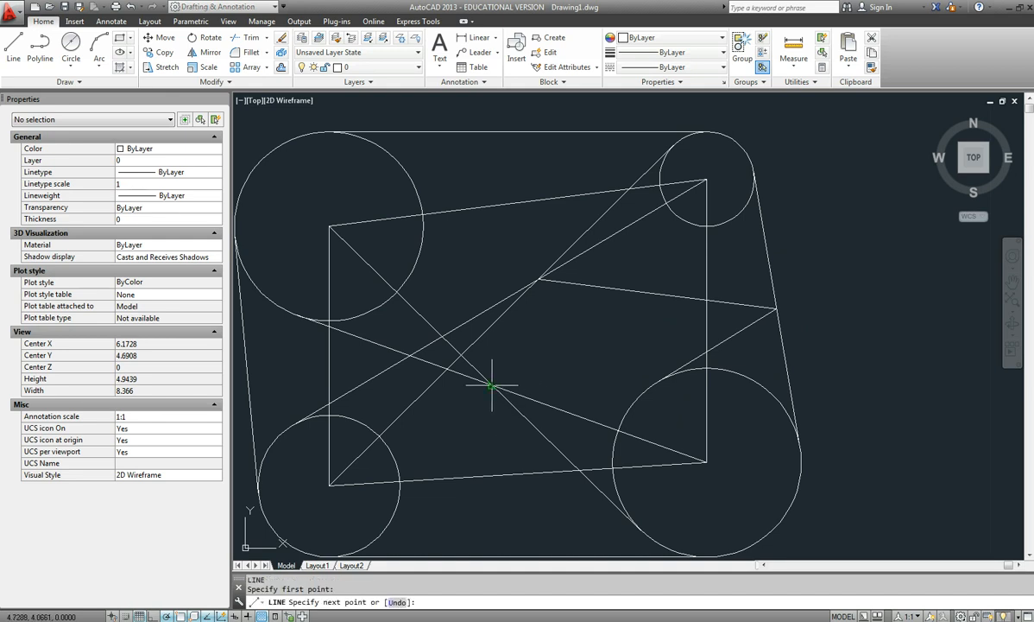
pyautogui.click(497, 474)
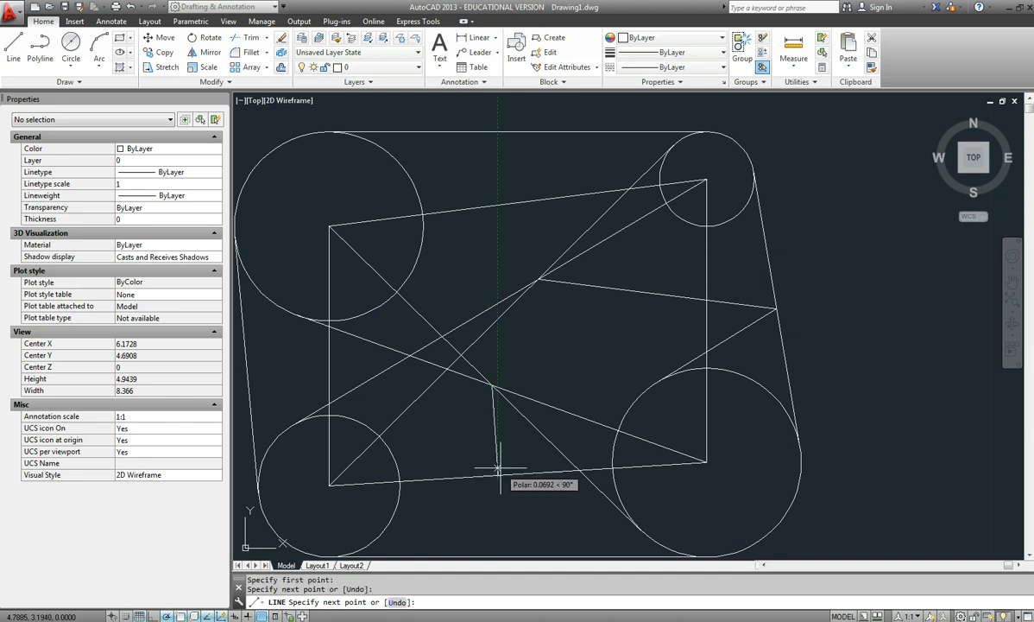
pyautogui.press('Return')
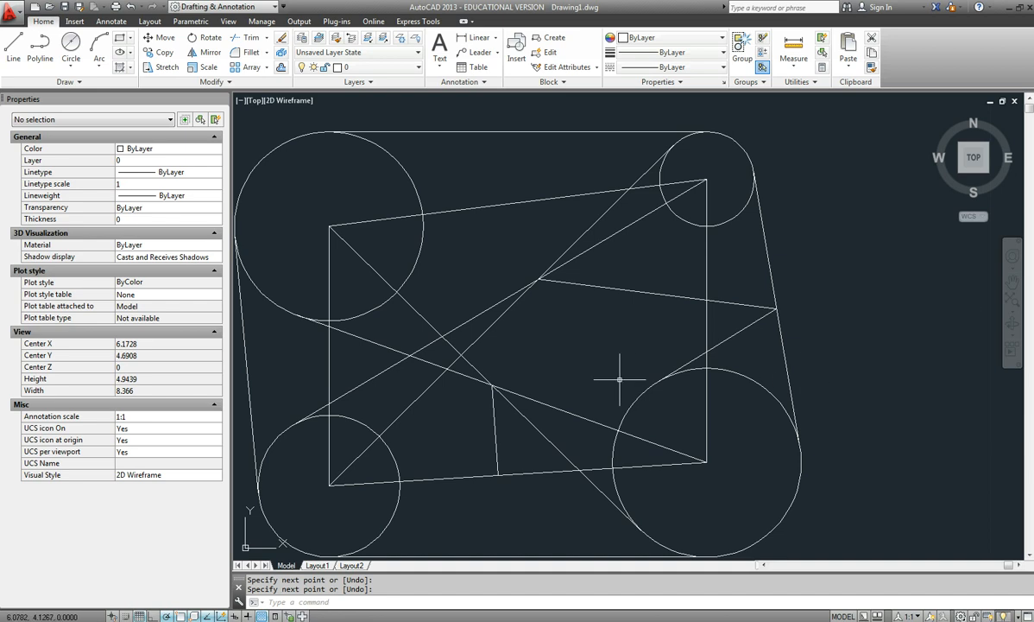
# Compare the whole drawing with the Object Snap exercise in Intro Cad Week 02.pdf in Adobe Acrobat Pro, and return to AutoCAD.
pyautogui.scroll(-3, 619, 376)
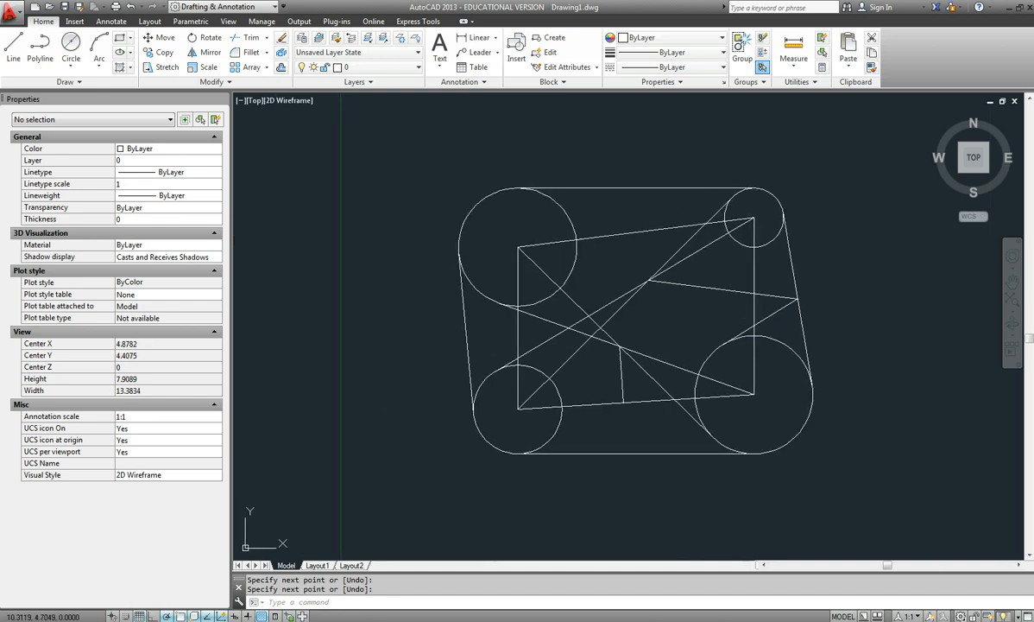
pyautogui.hotkey('alt', 'Tab')
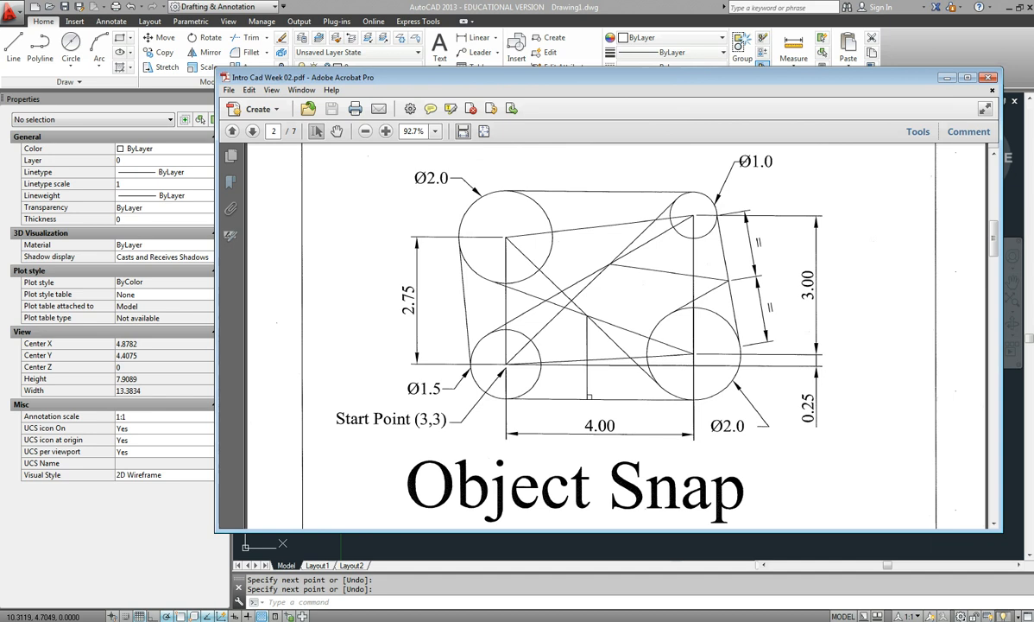
pyautogui.hotkey('alt', 'Tab')
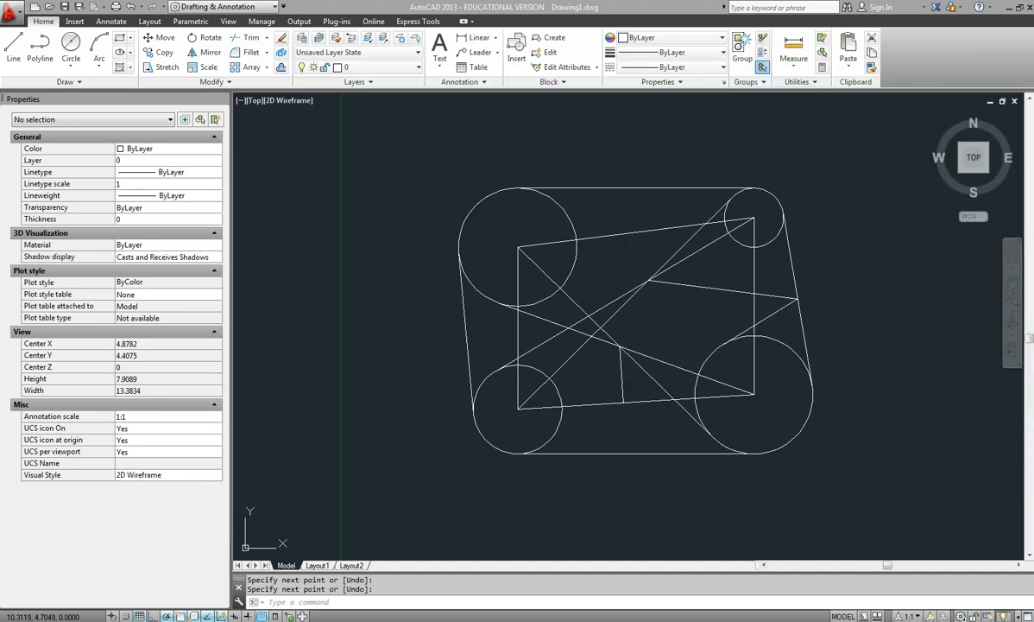